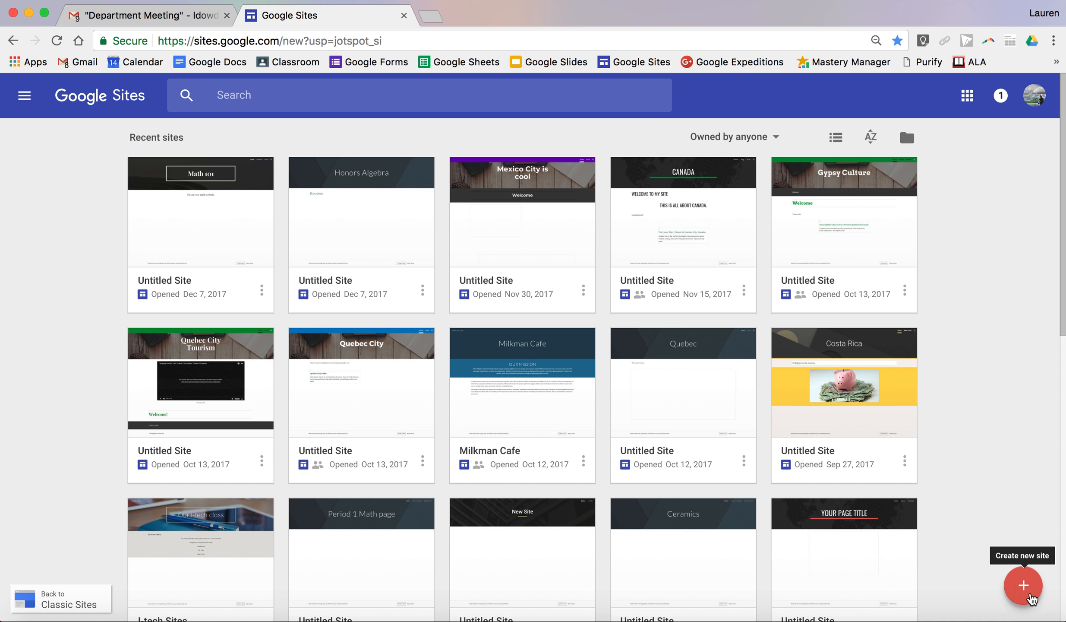
- Create a new blank site and set its page title to "Math Example"
left_click(1024, 586)
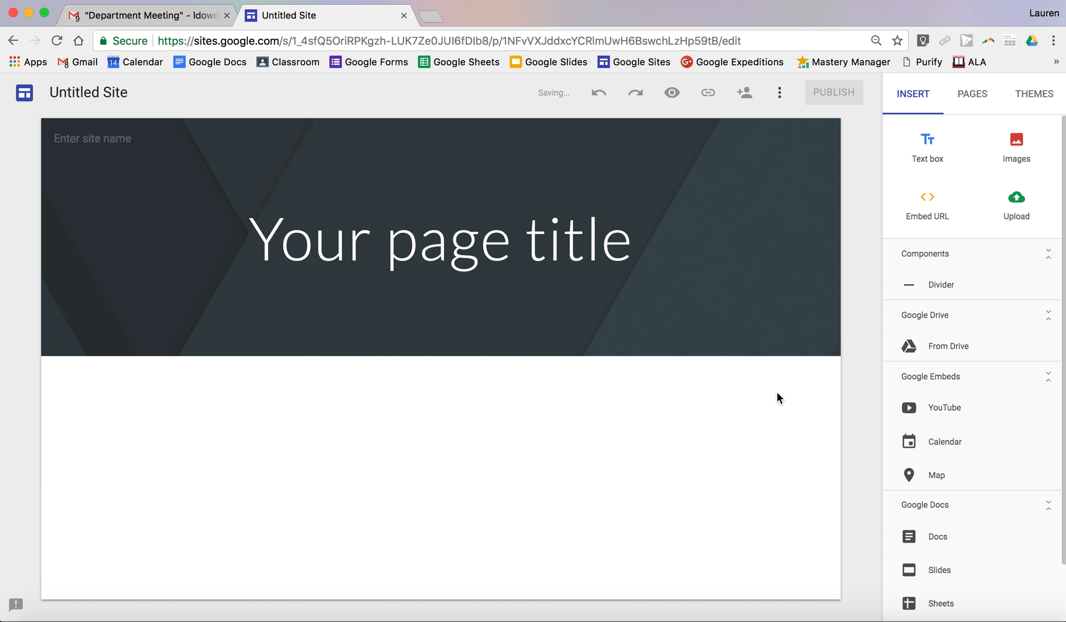
left_click(660, 249)
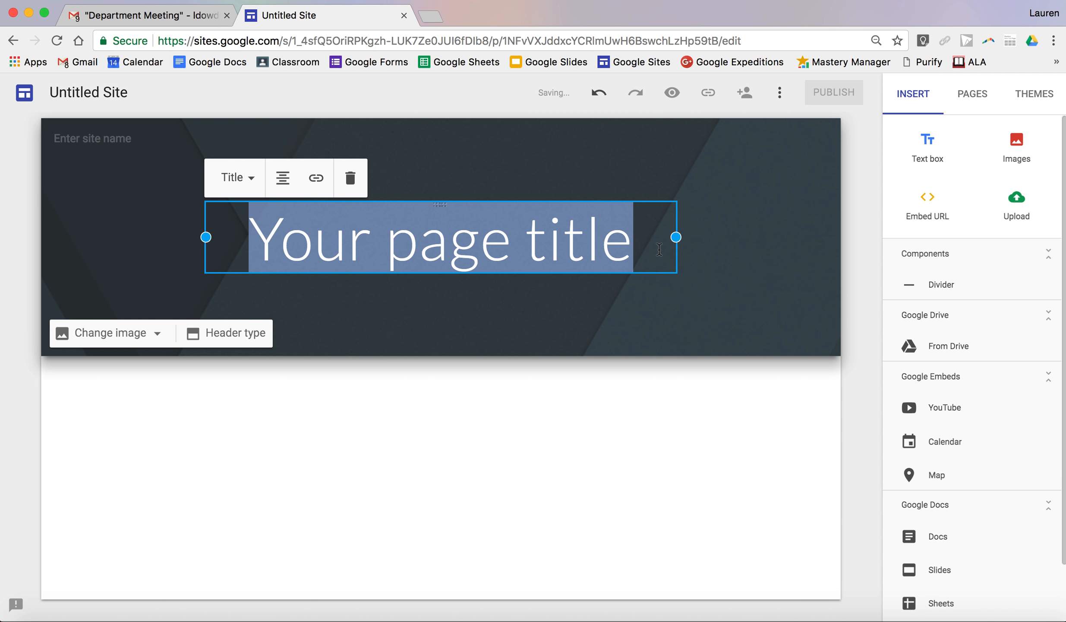
type("Math Exampl")
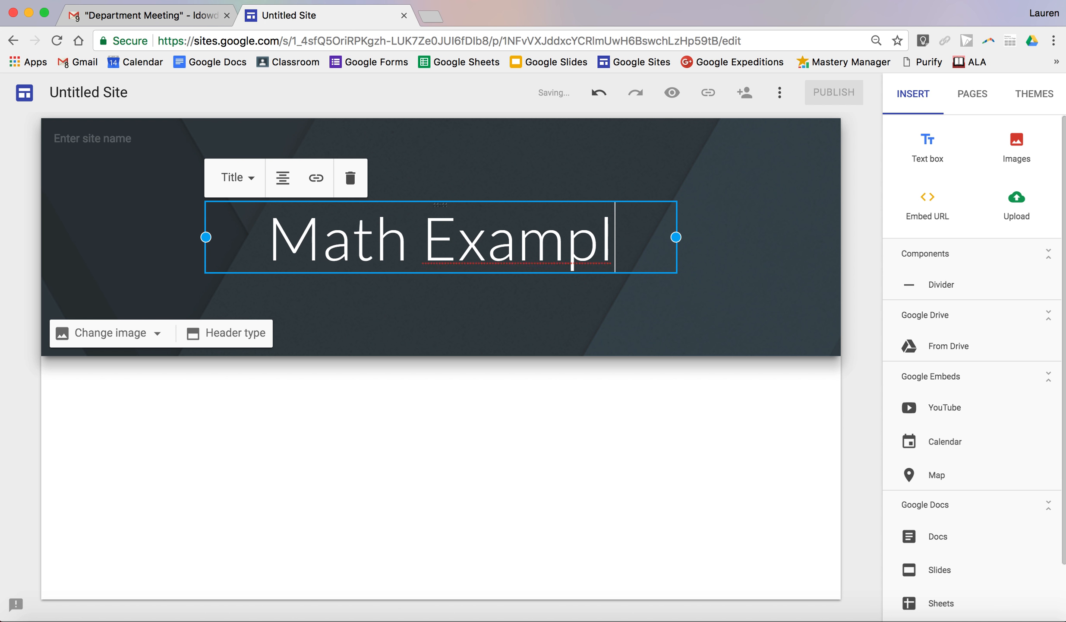
type("e")
left_click(524, 394)
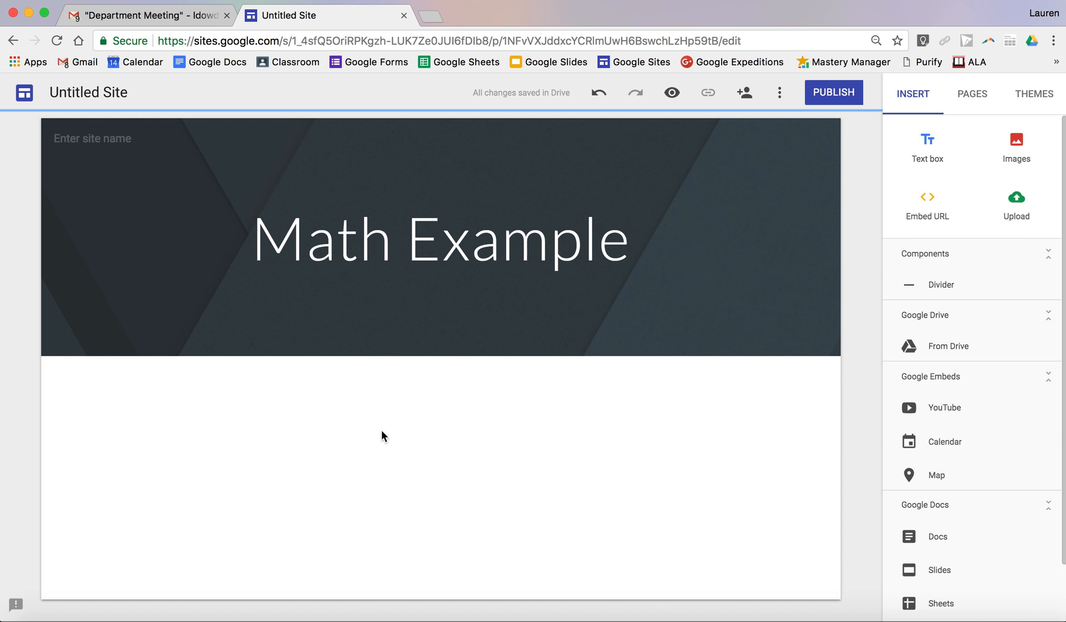
- Add a text box below the header reading "This is your math class website."
double_click(206, 415)
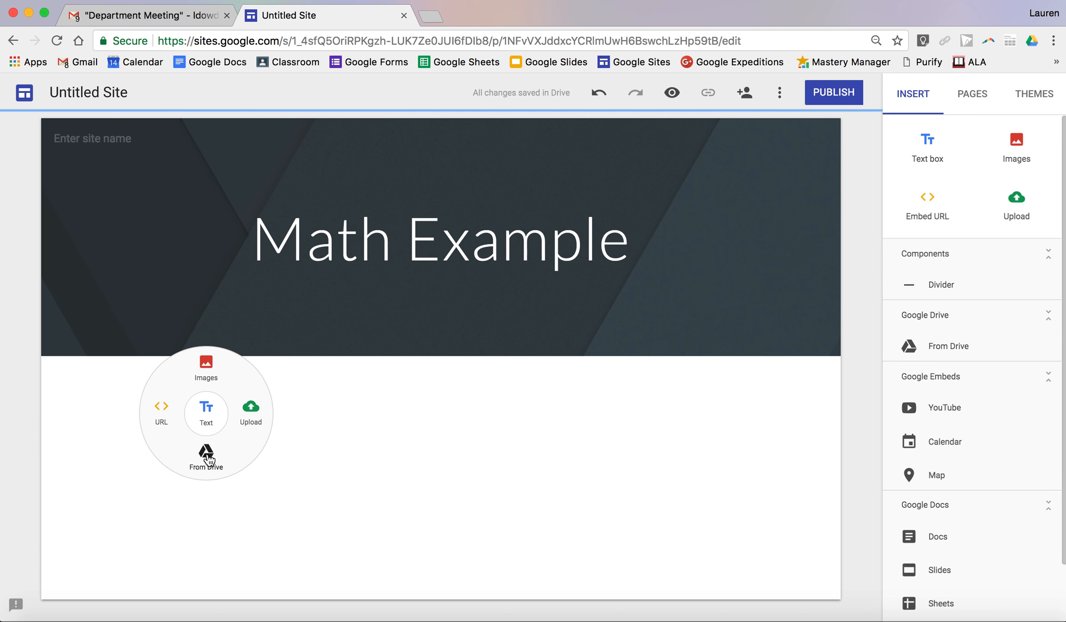
left_click(208, 408)
type("This")
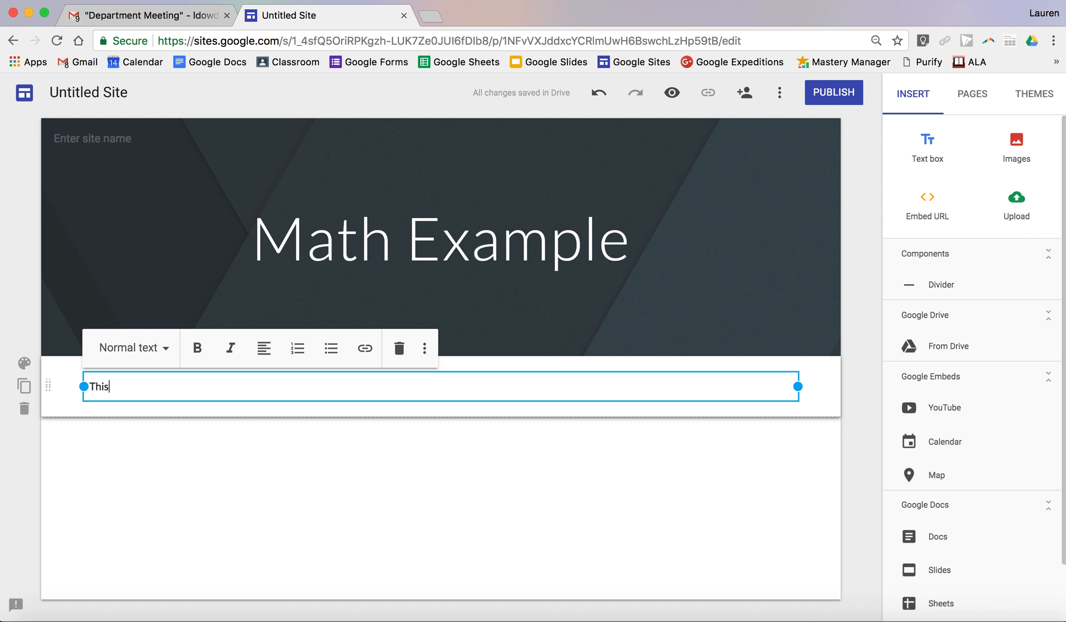
type(" is your math class website.")
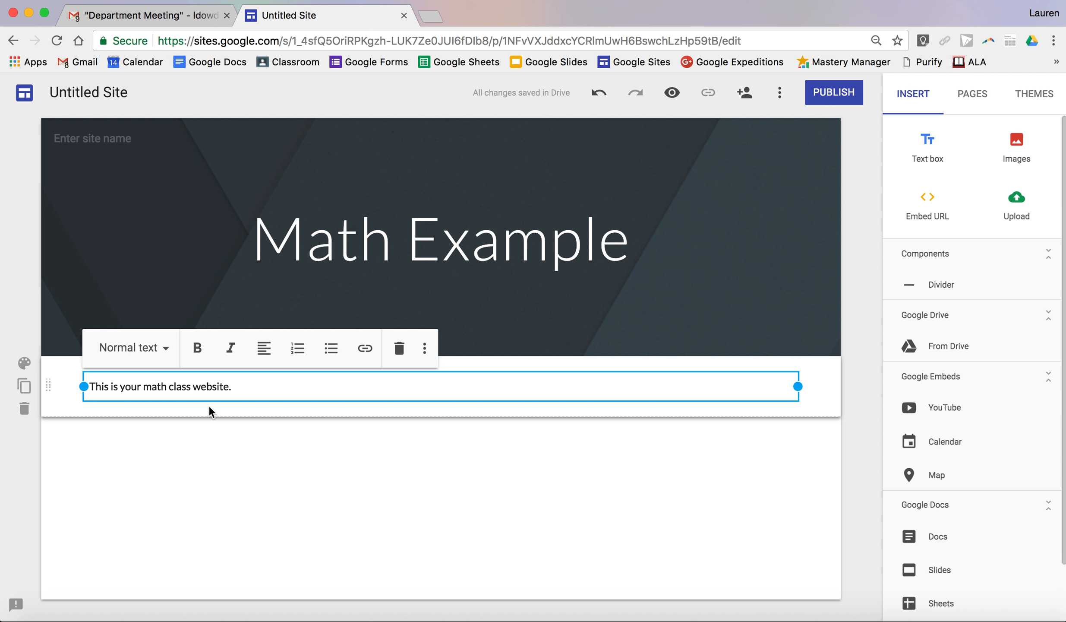
left_click(243, 489)
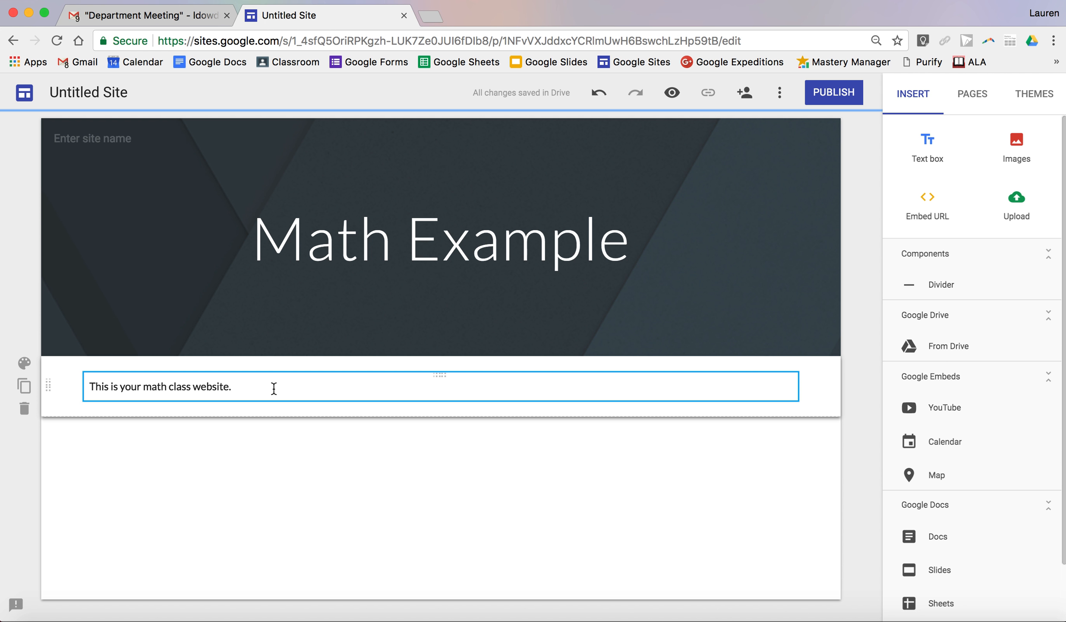
- Apply the Title style to the sentence "This is your math class website."
left_click_drag(274, 388, 69, 390)
left_click(224, 387)
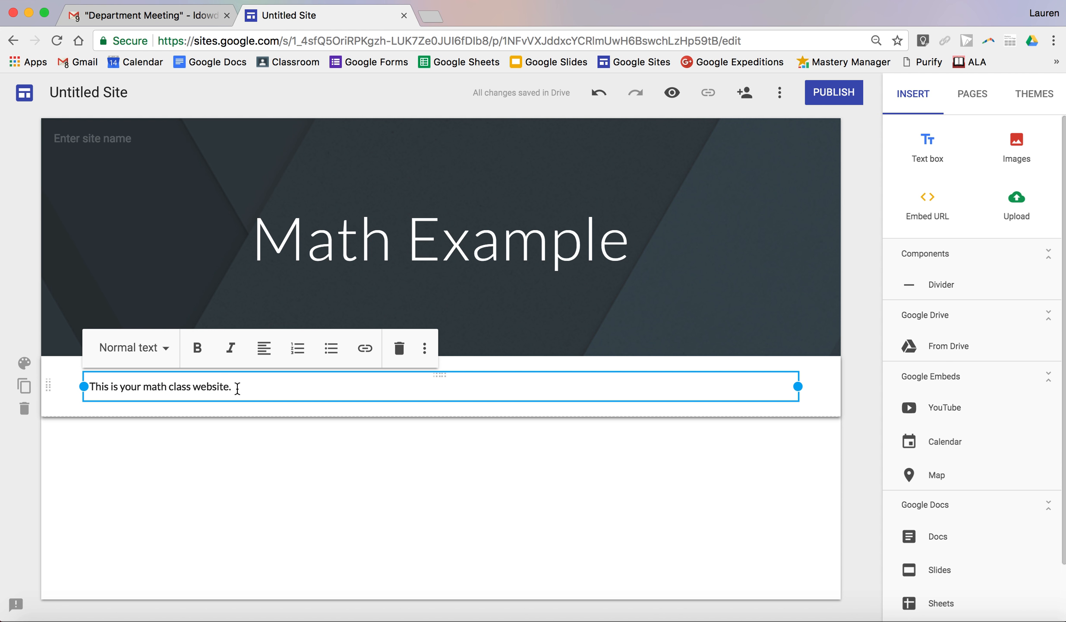
left_click_drag(241, 386, 93, 378)
left_click(161, 355)
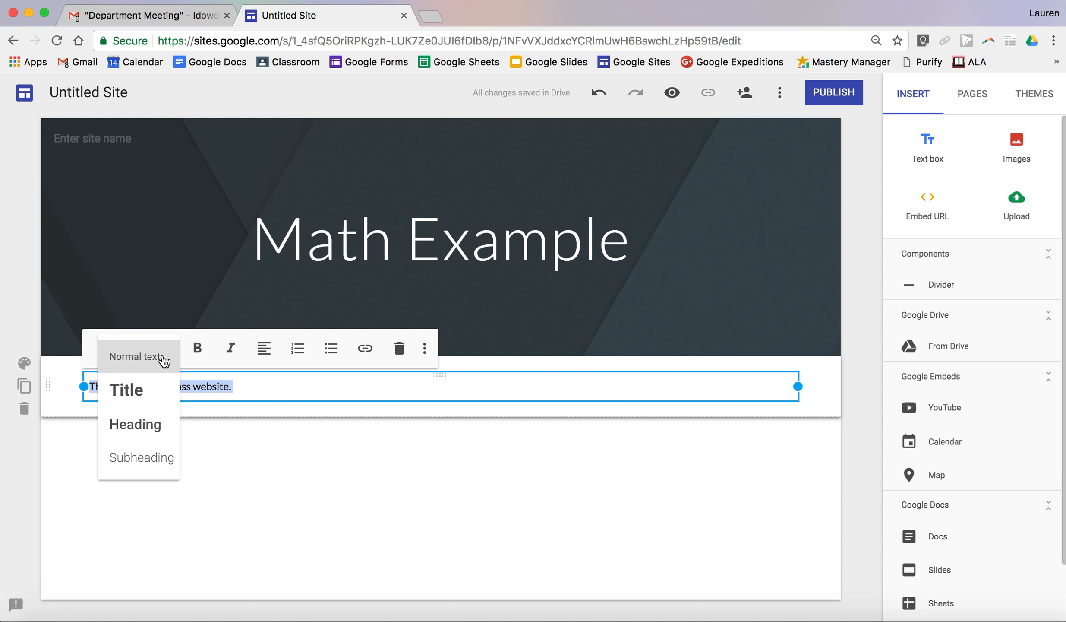
left_click(151, 397)
- Try the Heading and Subheading styles on the math class sentence and return it to the Title style
left_click(120, 351)
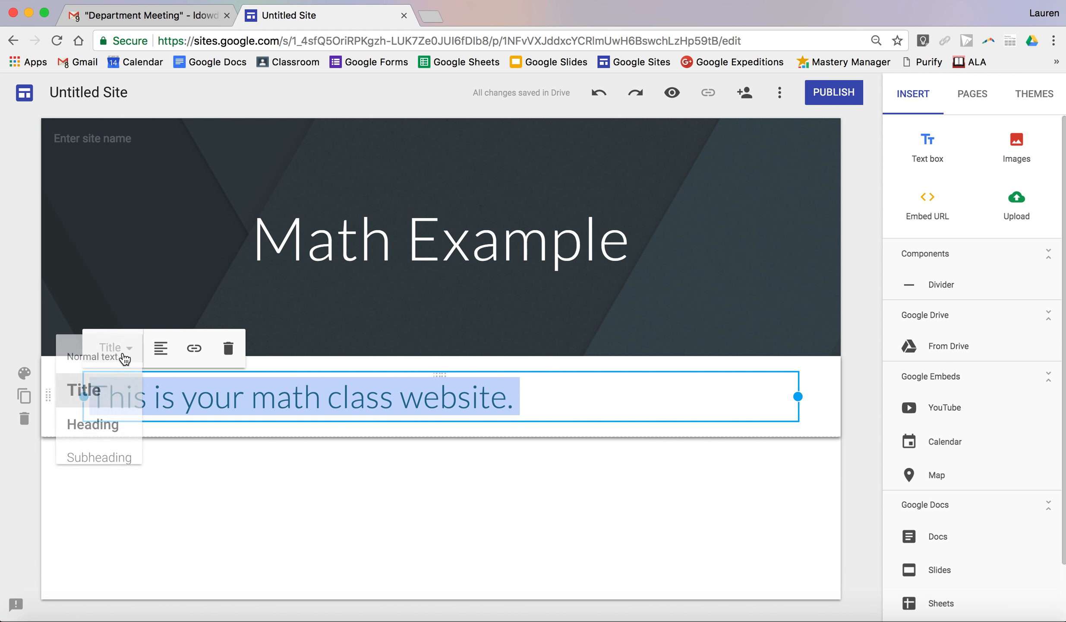
left_click(113, 427)
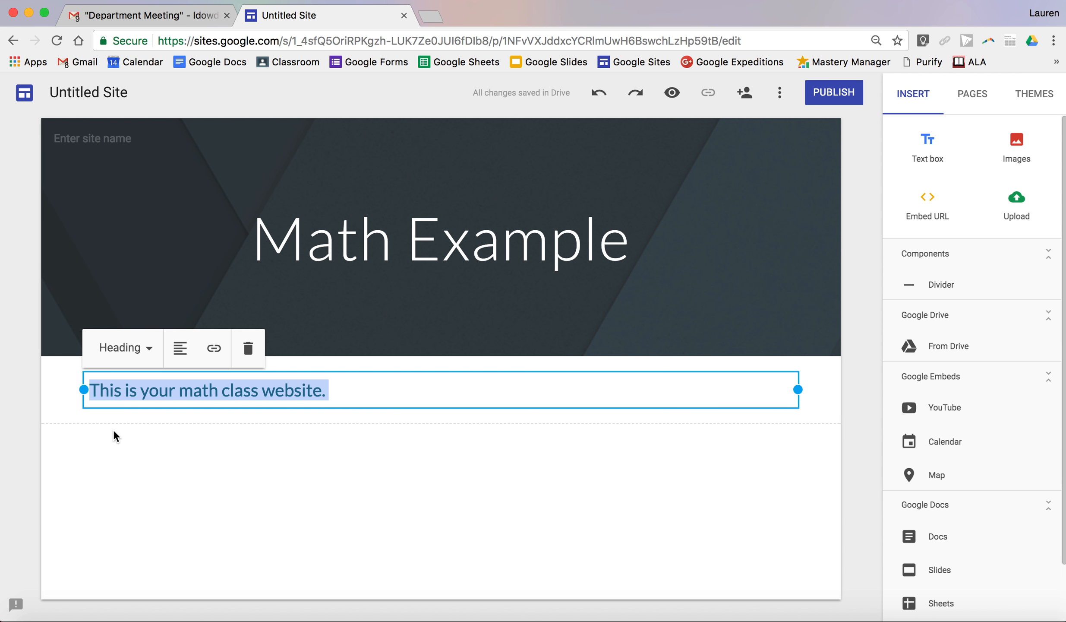
left_click(119, 358)
left_click(106, 462)
left_click(129, 352)
left_click(121, 395)
left_click(334, 480)
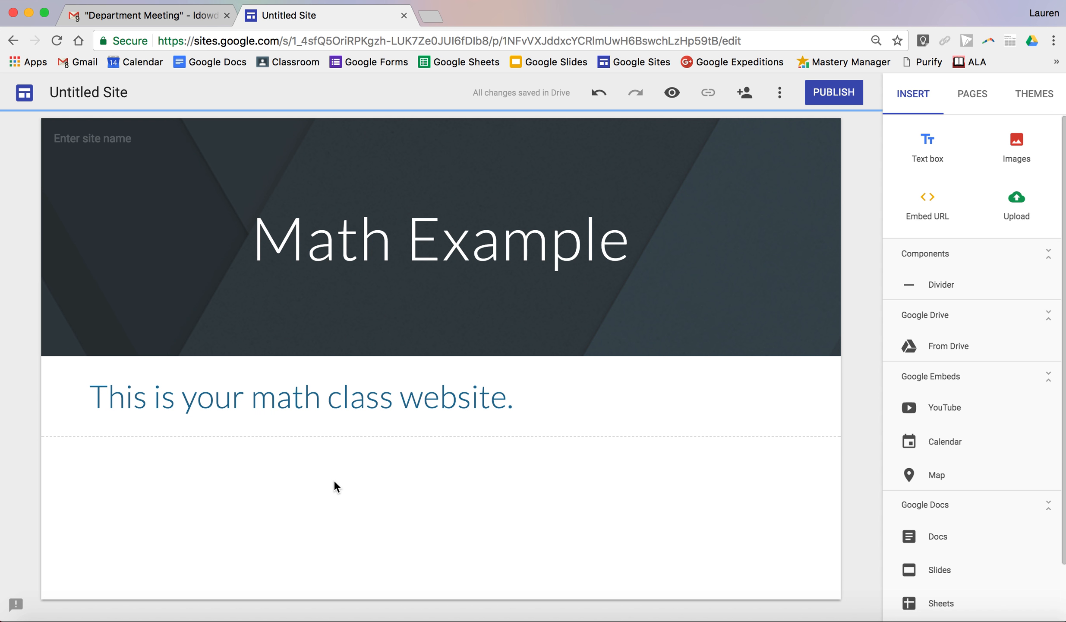
- Center the sentence "This is your math class website." in its text box
left_click(530, 392)
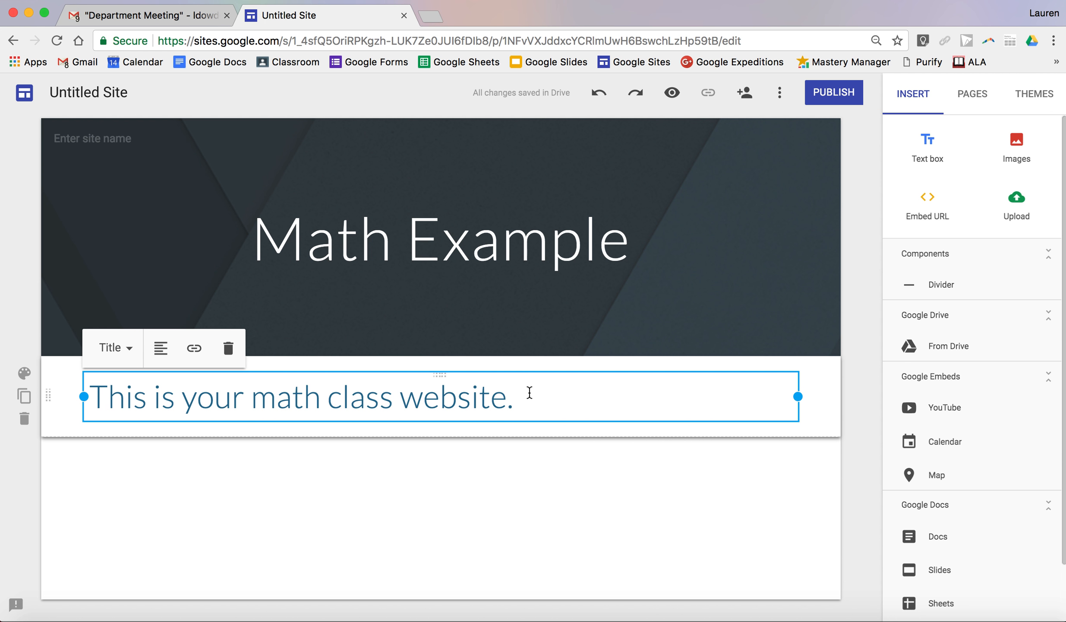
left_click_drag(529, 392, 87, 382)
left_click(159, 348)
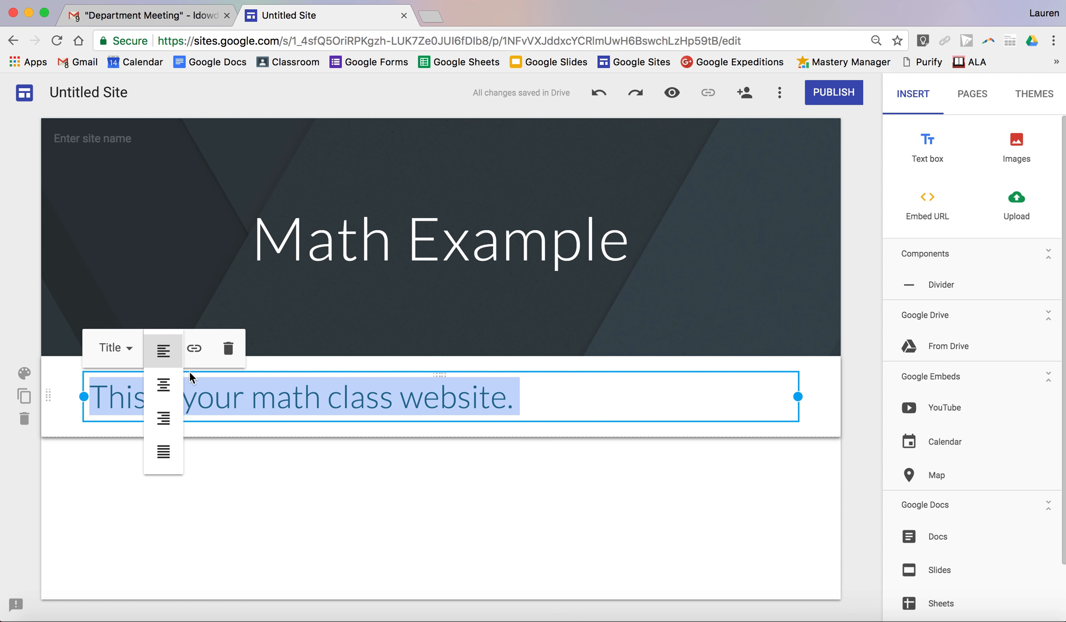
left_click(164, 384)
left_click(245, 482)
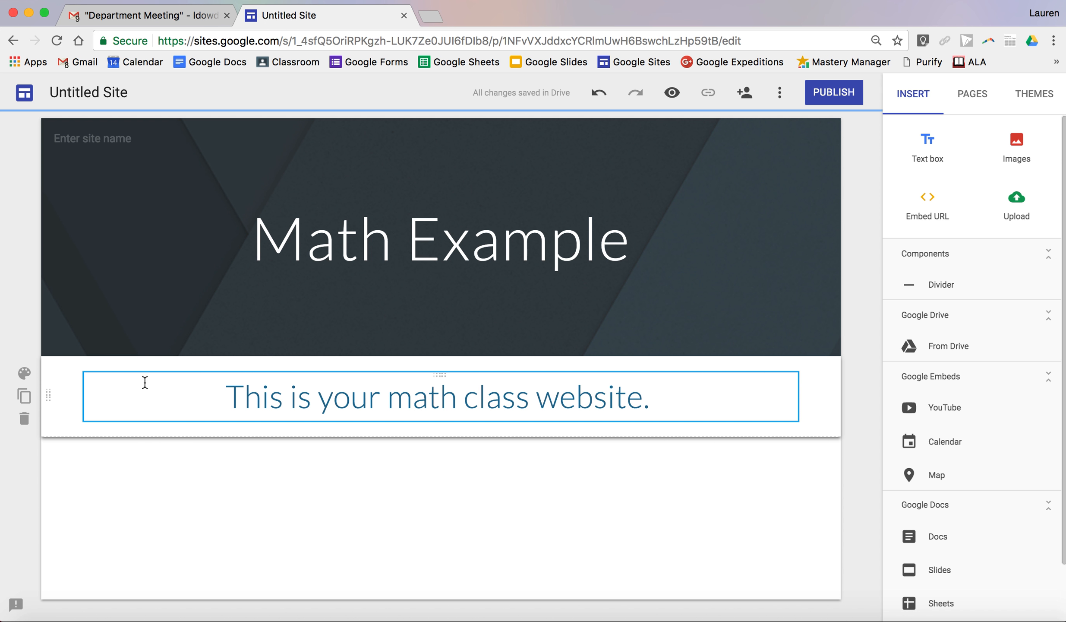
mouse_move(47, 395)
left_mouse_down()
mouse_move(41, 496)
mouse_move(53, 390)
left_mouse_up()
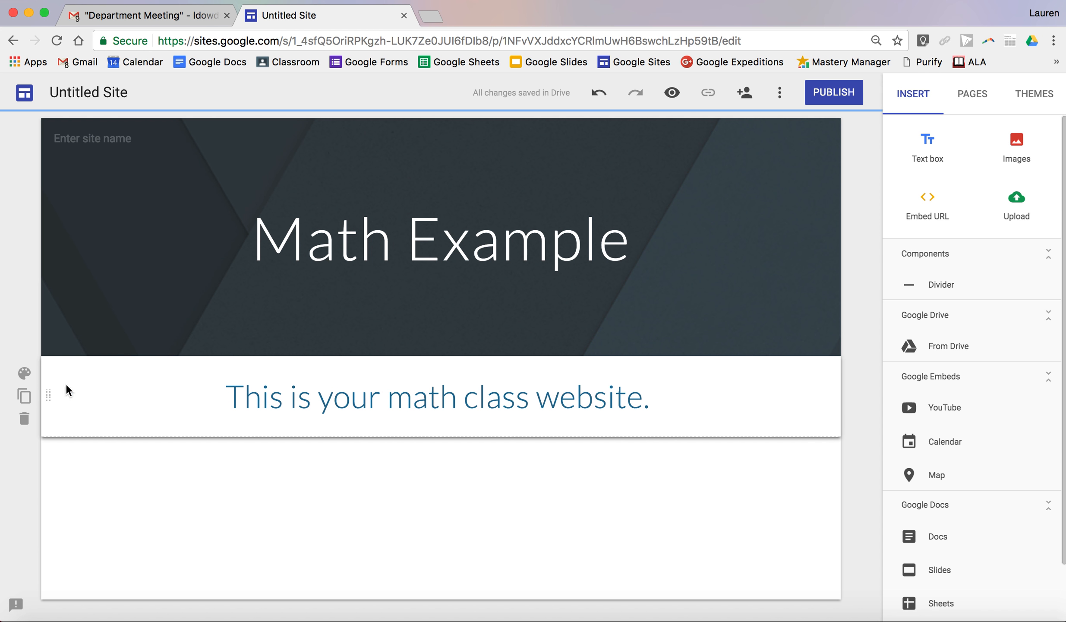
- Add a second text box beneath the math class sentence reading "This will be a resource."
double_click(137, 495)
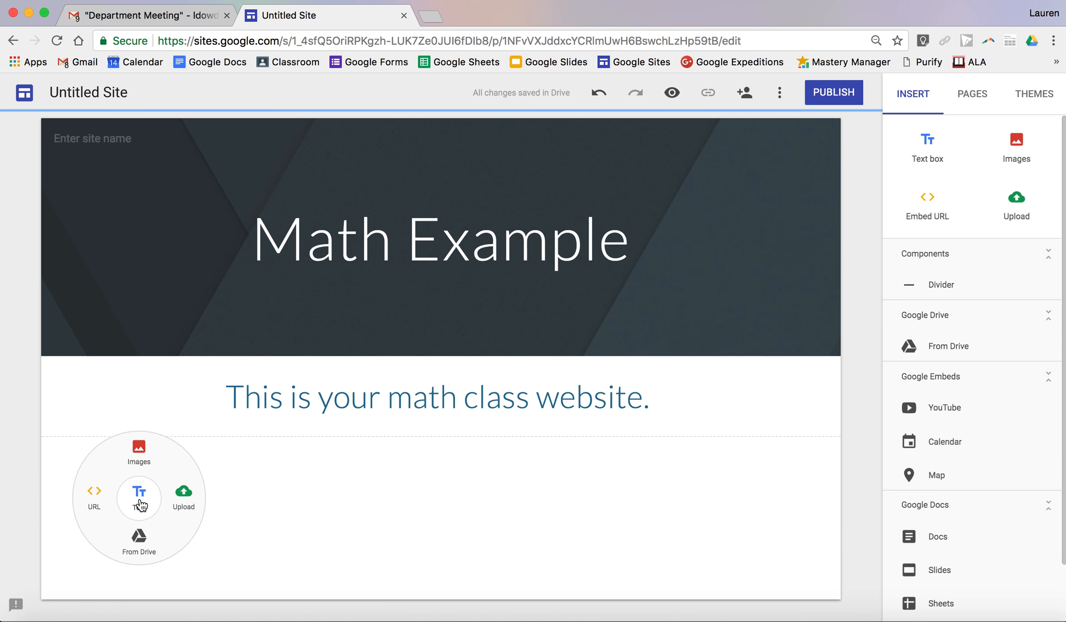
left_click(139, 497)
type("This ")
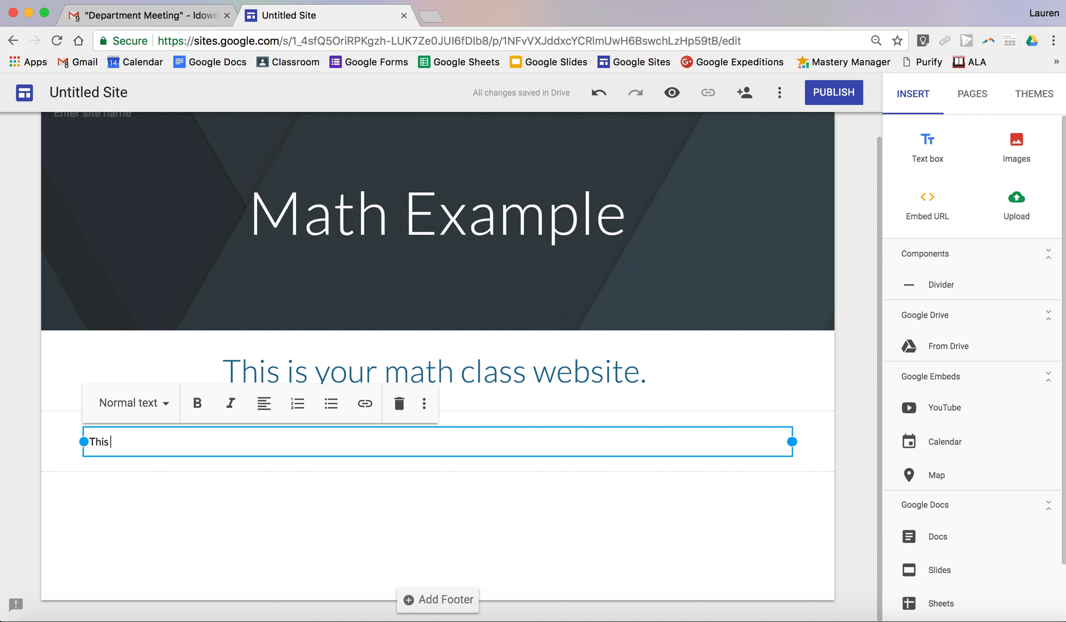
type("will be a resource.")
left_click(210, 615)
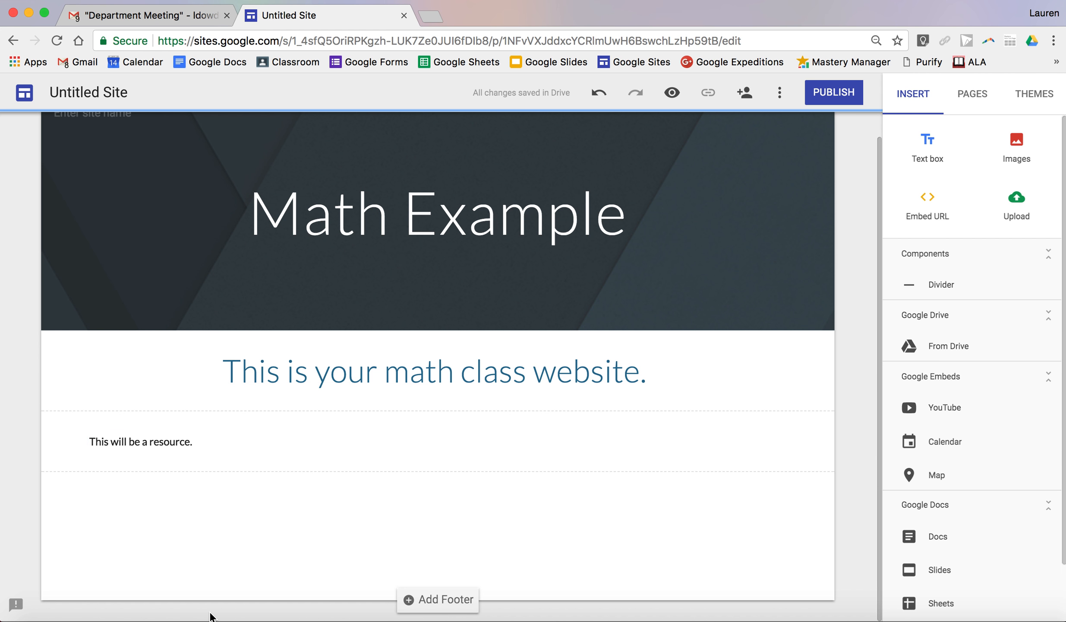
- Move the "This will be a resource." section above the math class sentence and restore the original section order
left_click(65, 446)
left_click_drag(49, 438, 52, 348)
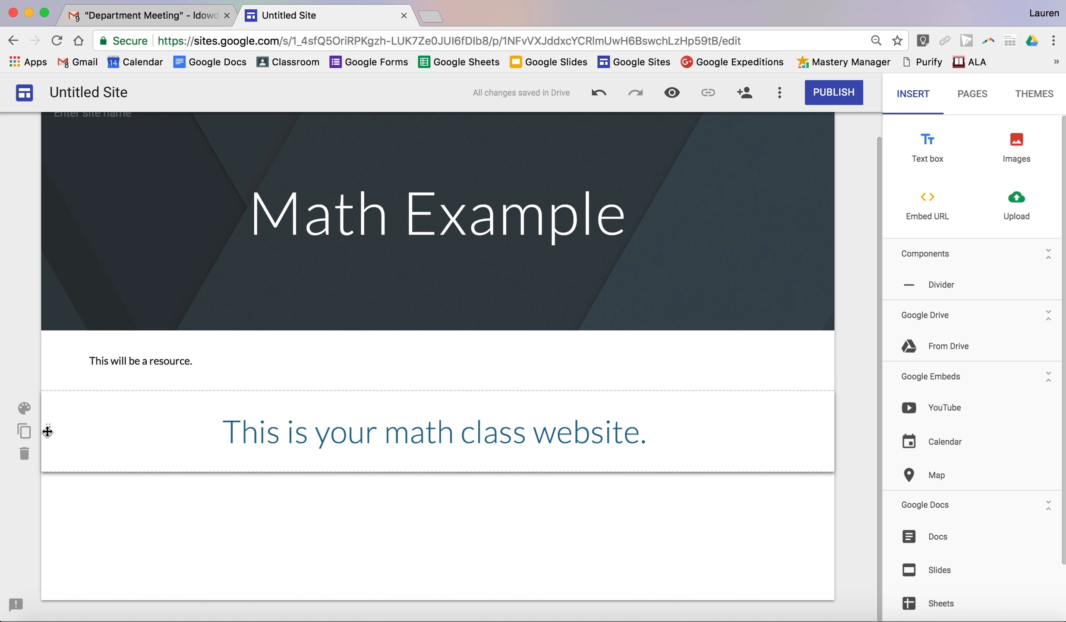
left_click_drag(48, 430, 49, 352)
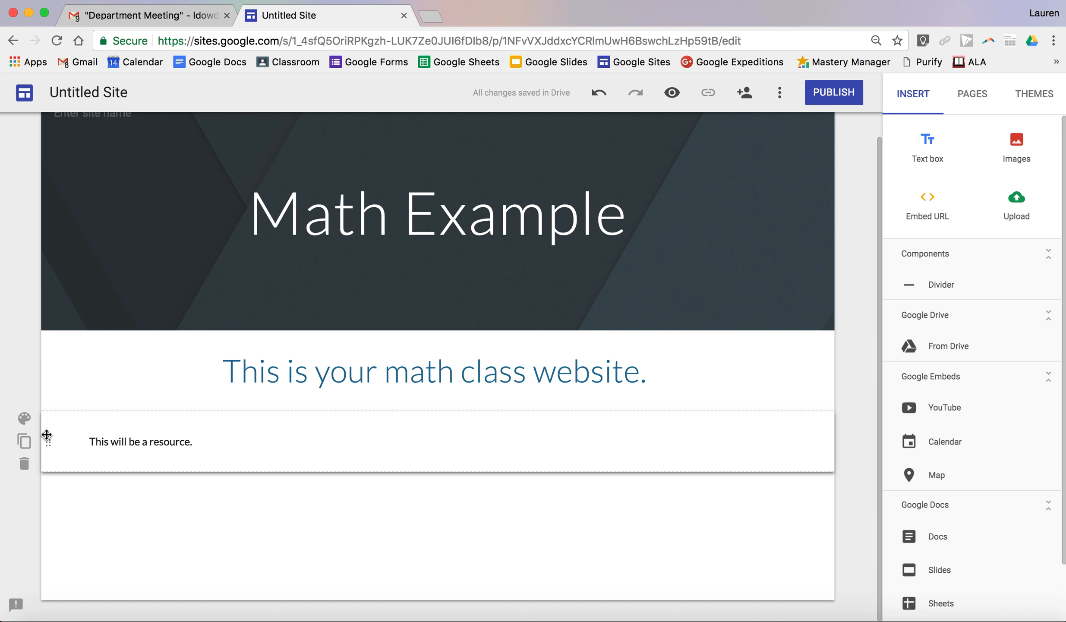
- Add a new page named "Math Problems" to the site
scroll(353, 526, "up", 1)
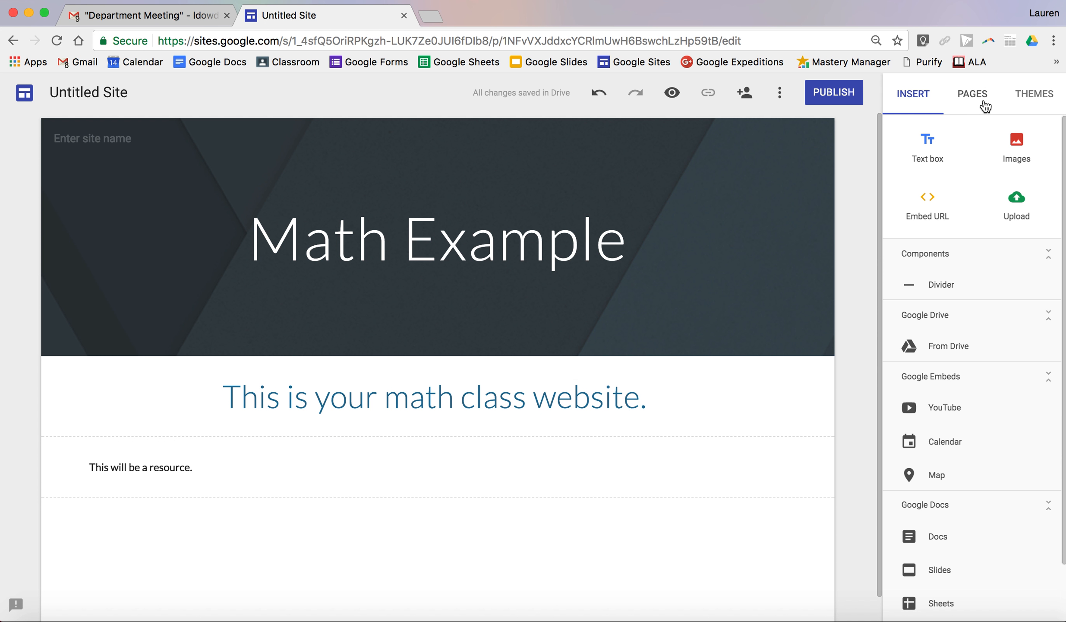
left_click(973, 95)
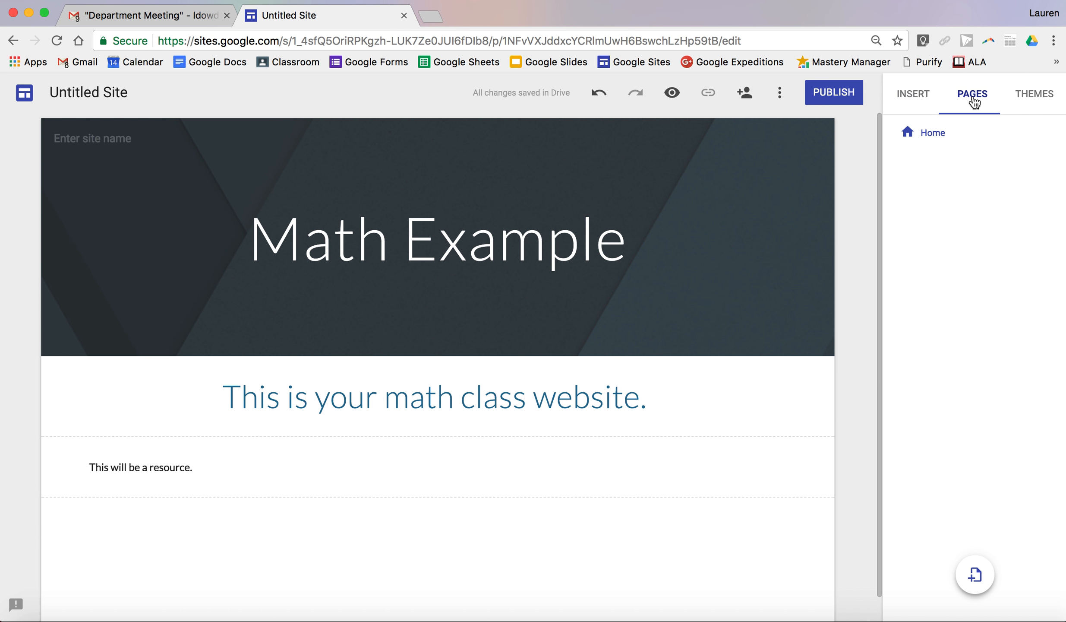
left_click(970, 571)
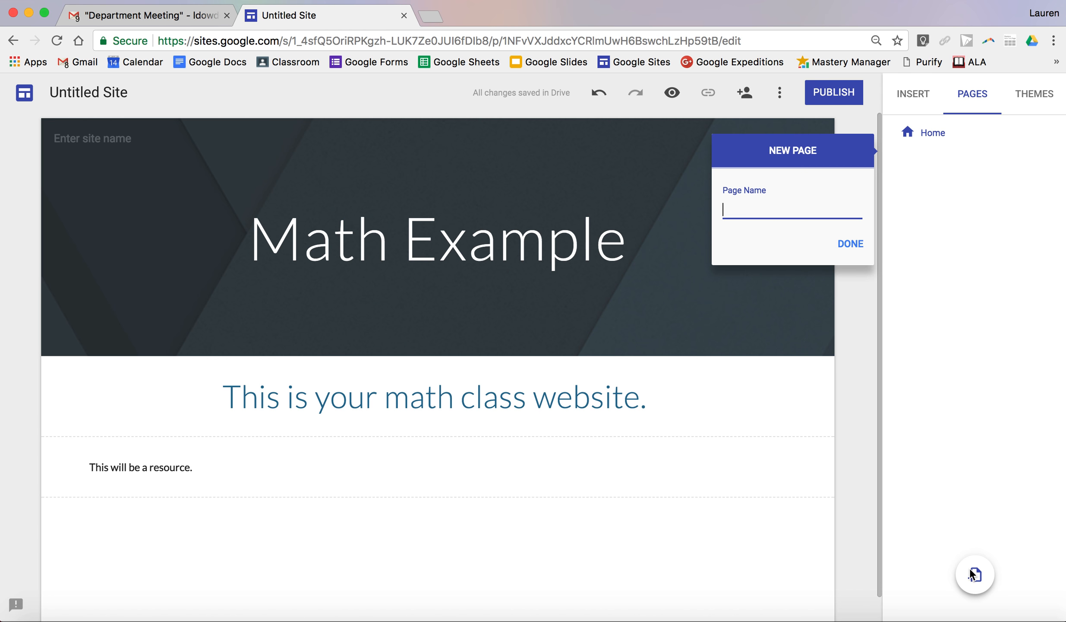
type("Math Problems")
key("Return")
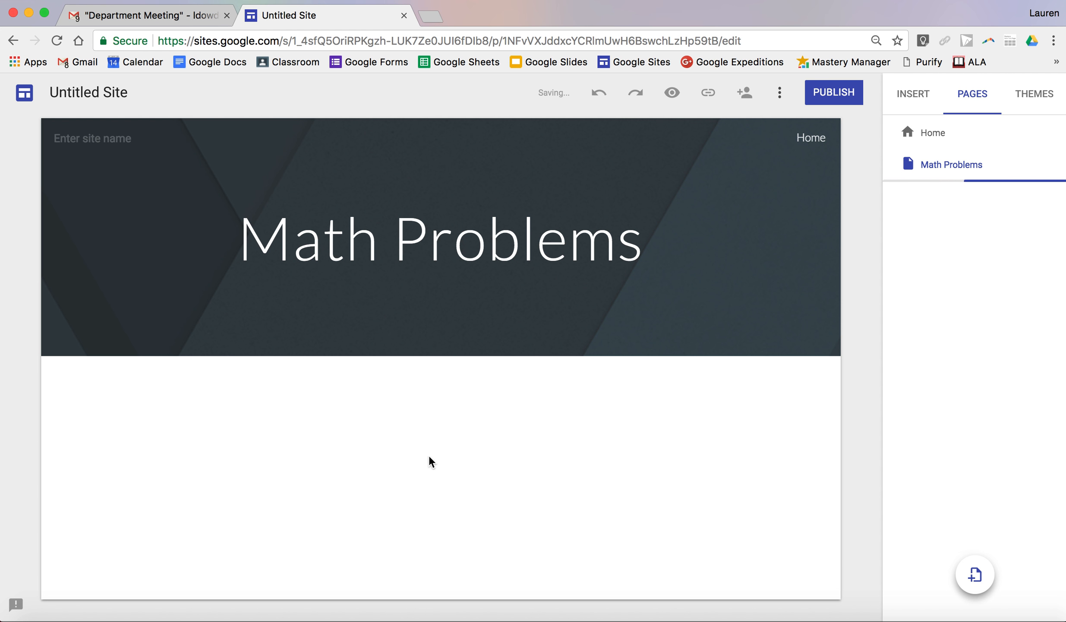
double_click(389, 434)
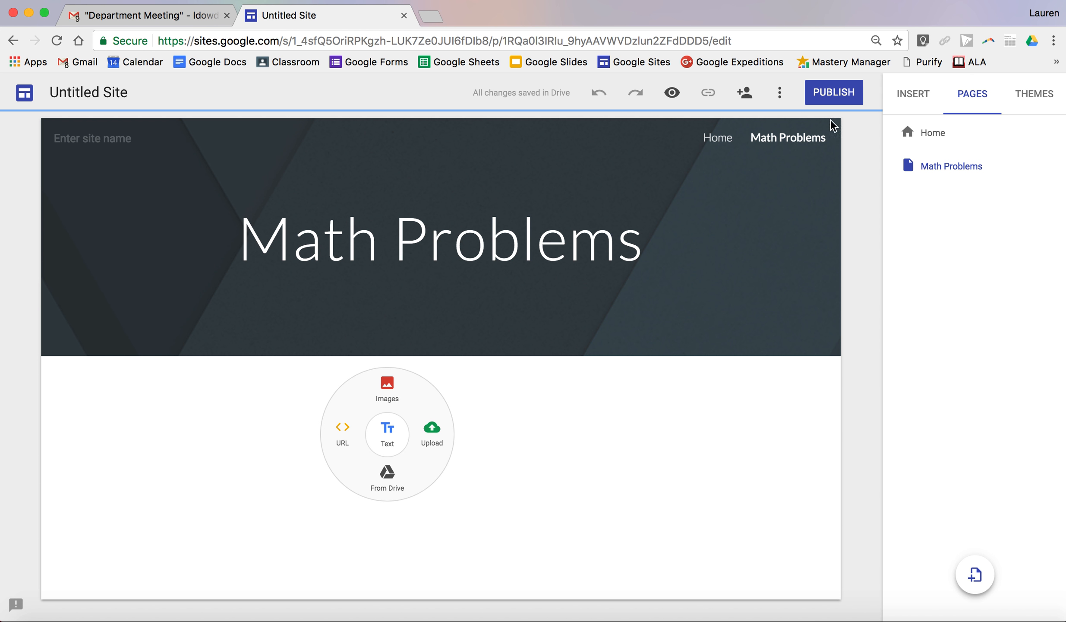
left_click(341, 440)
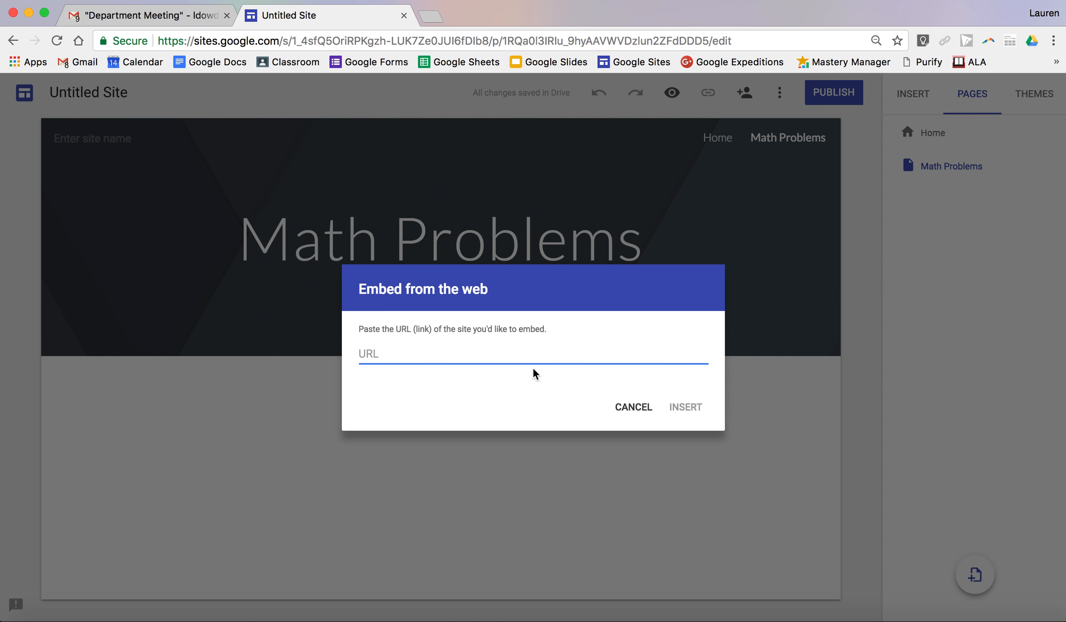
left_click(633, 408)
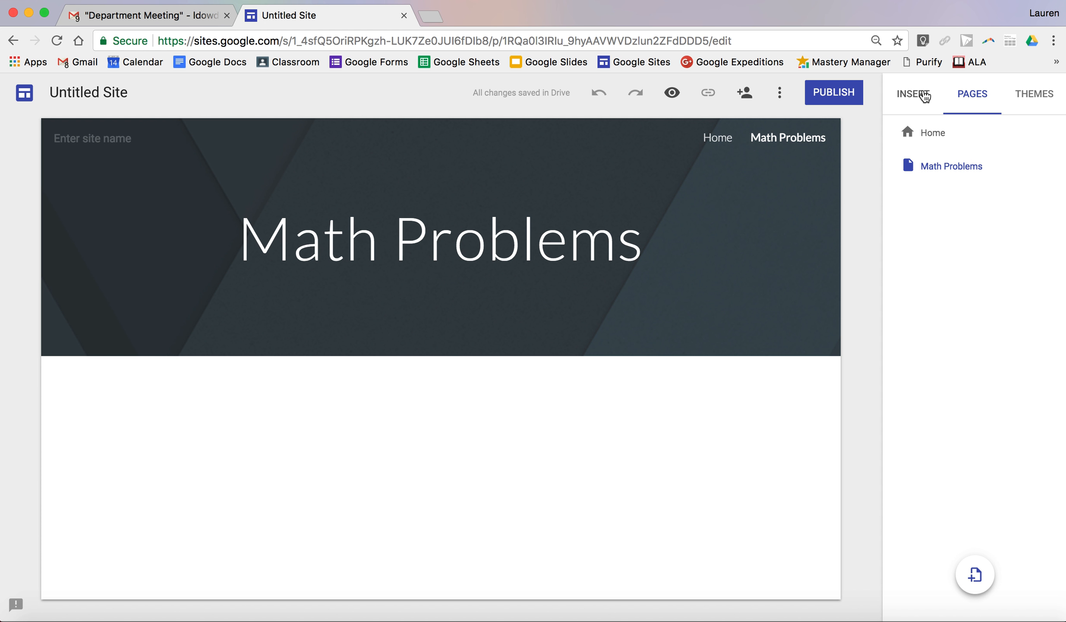
- Search YouTube for "algebra 1" and insert the video "Quick Math Review to Prep for Algebra 1" on the Math Problems page
left_click(924, 96)
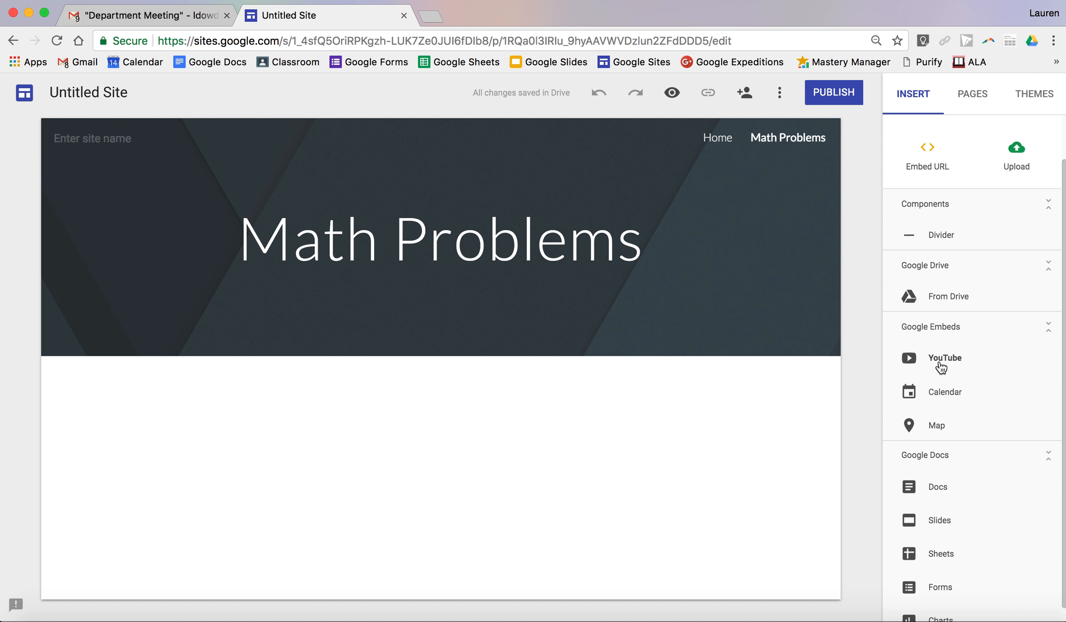
left_click(940, 361)
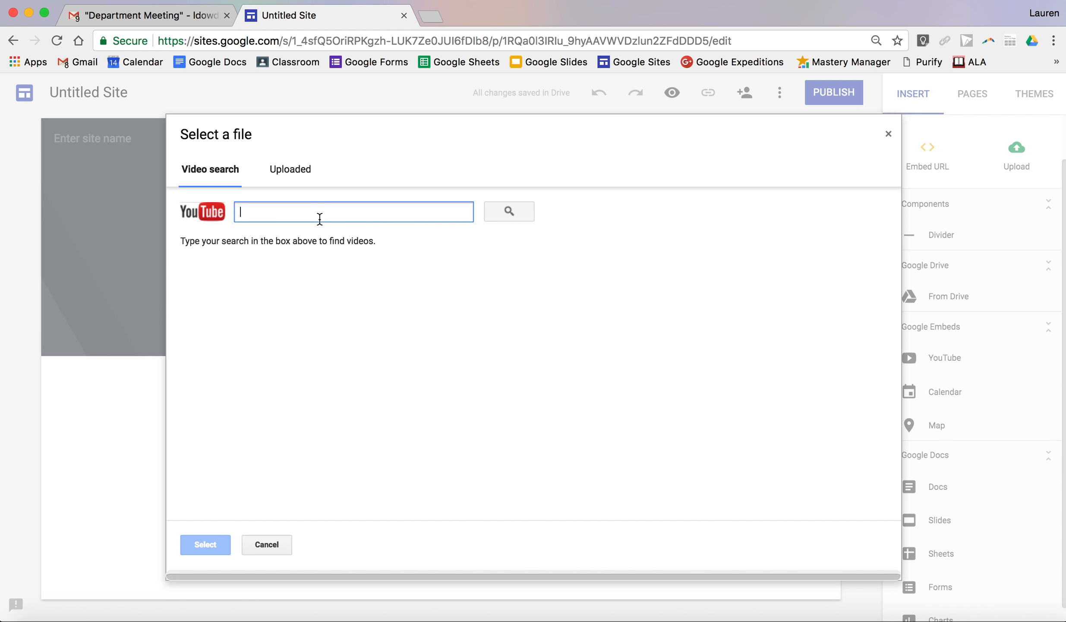
type("algebra 1")
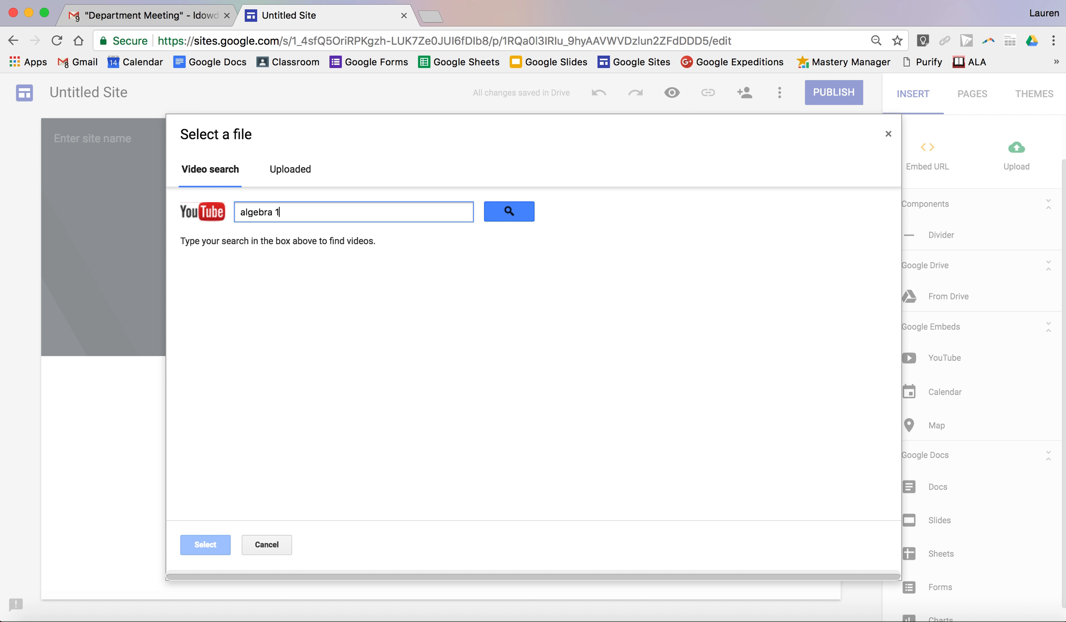
key("Return")
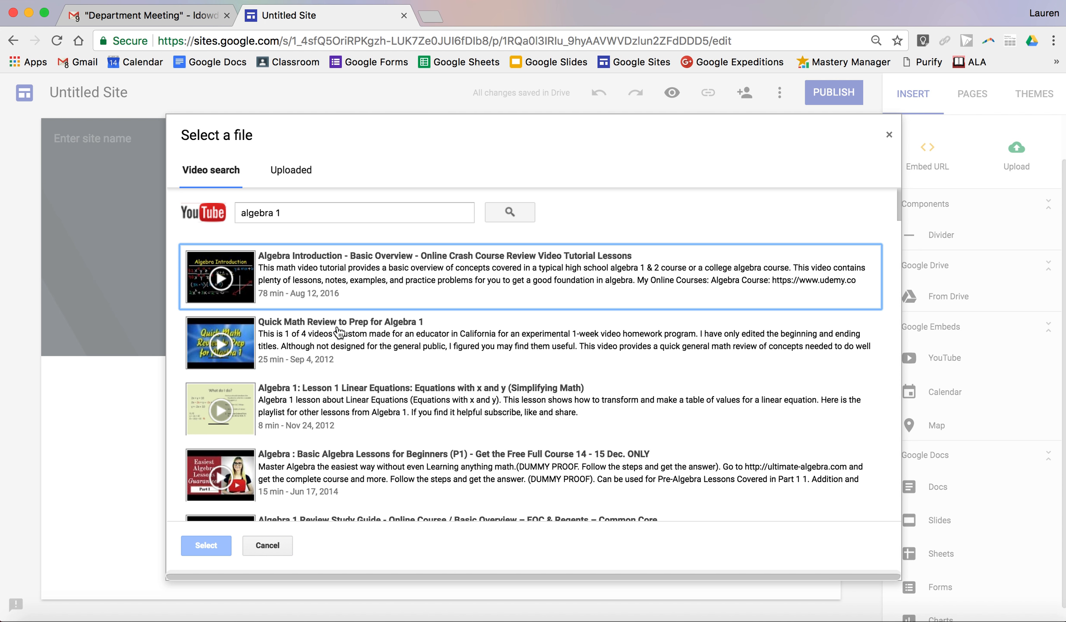
left_click(339, 332)
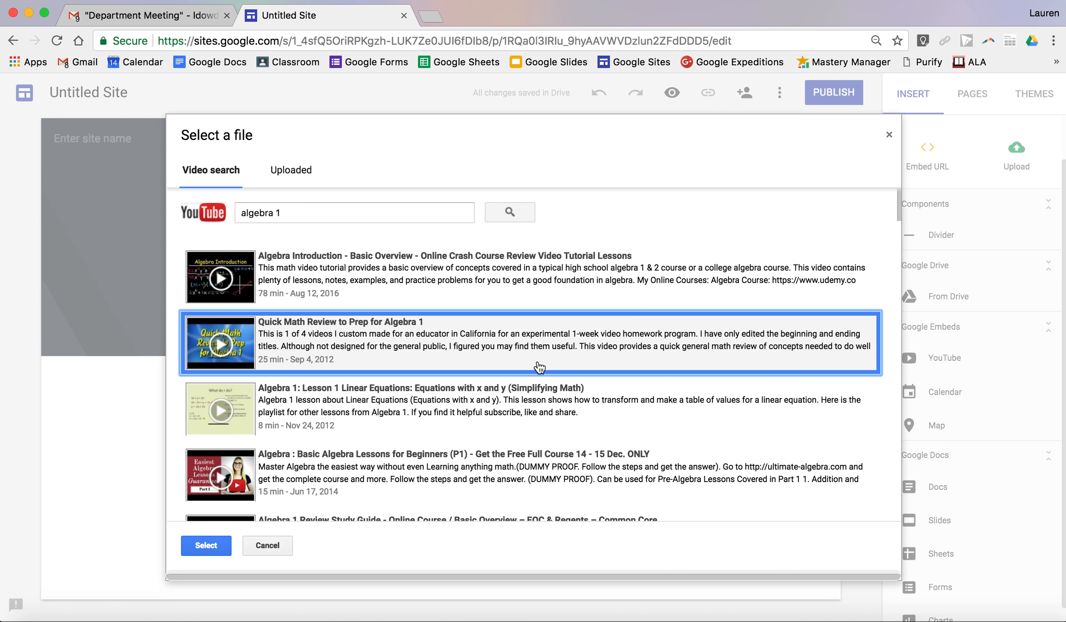
left_click(210, 547)
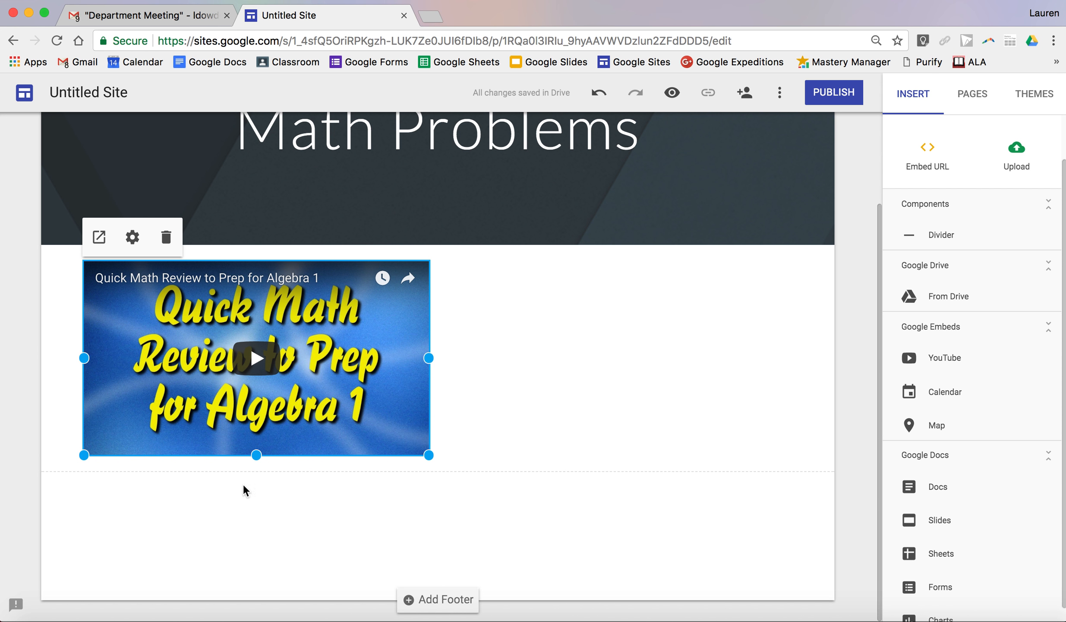
- Enlarge the embedded video on the Math Problems page to span the full content width of its section
left_click_drag(430, 455, 667, 598)
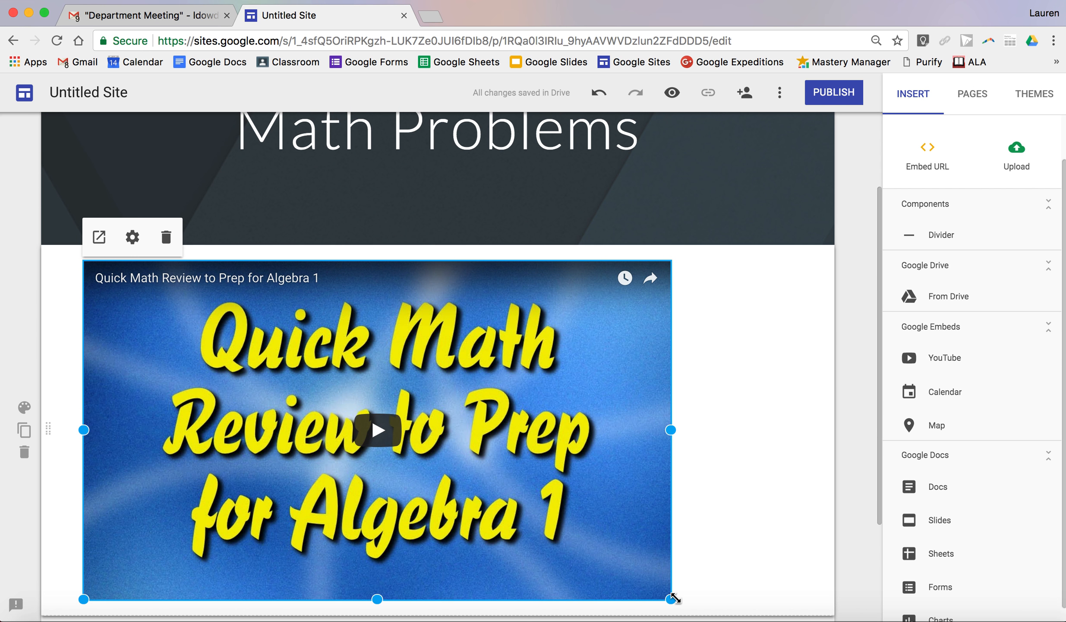
left_click_drag(671, 430, 673, 458)
left_click_drag(671, 602, 732, 574)
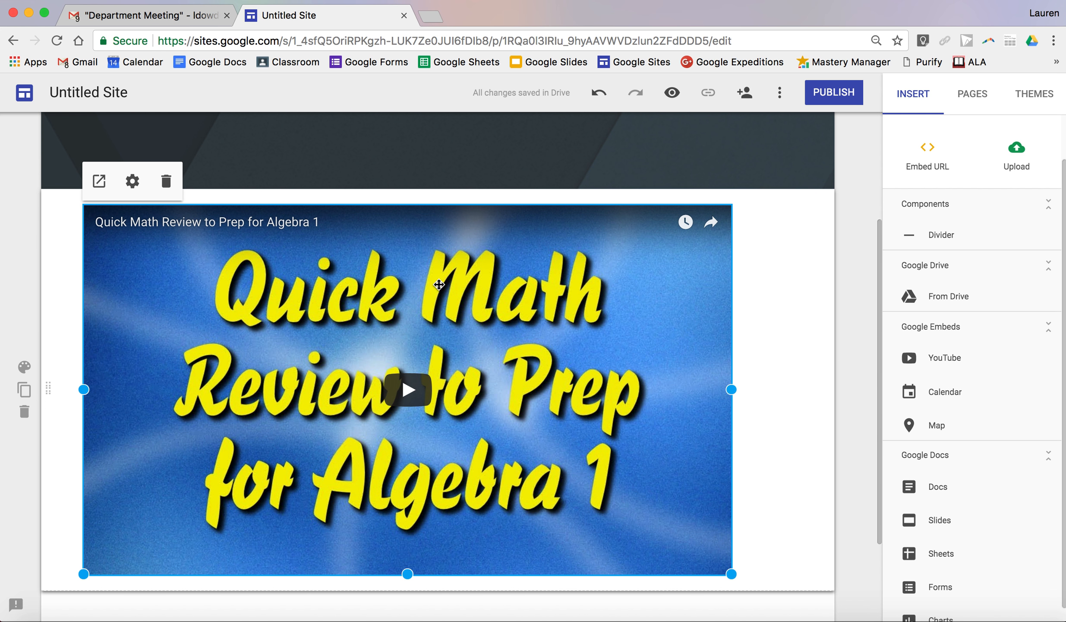
mouse_move(439, 284)
left_mouse_down()
mouse_move(466, 280)
mouse_move(438, 284)
left_mouse_up()
scroll(640, 269, "down", 3)
scroll(640, 269, "up", 7)
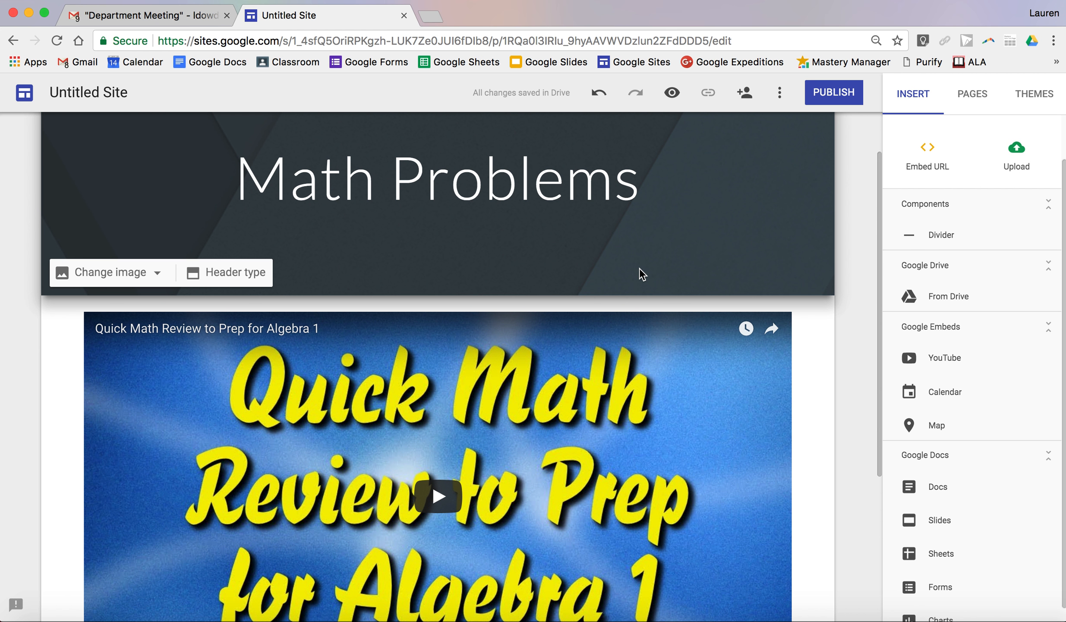
scroll(640, 268, "down", 1)
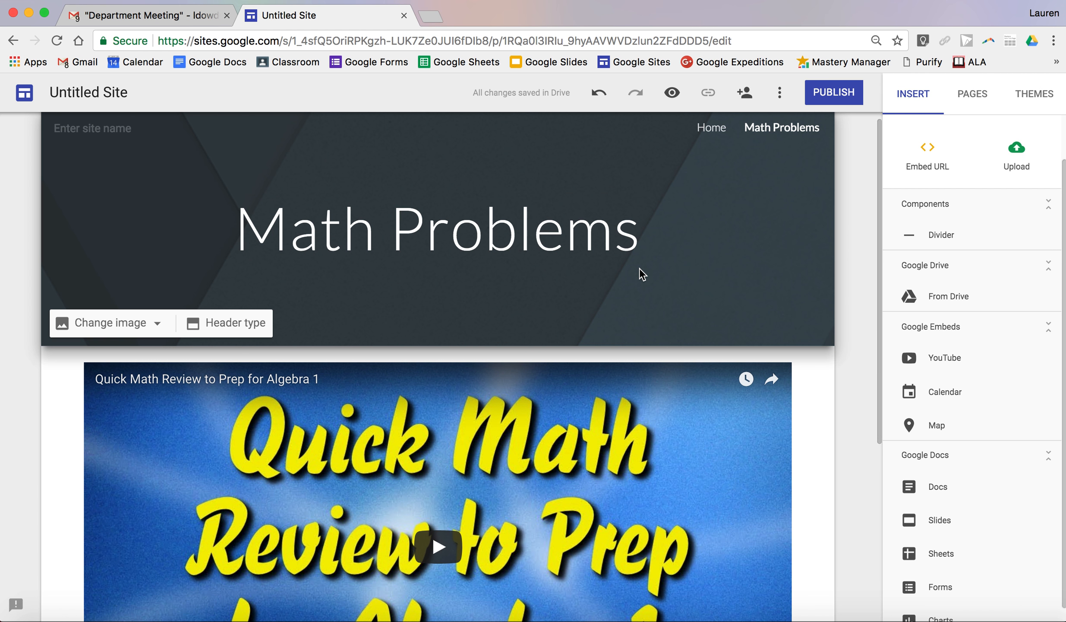
- Preview the Math Problems page at large-screen size and look through it from header to footer
left_click(672, 93)
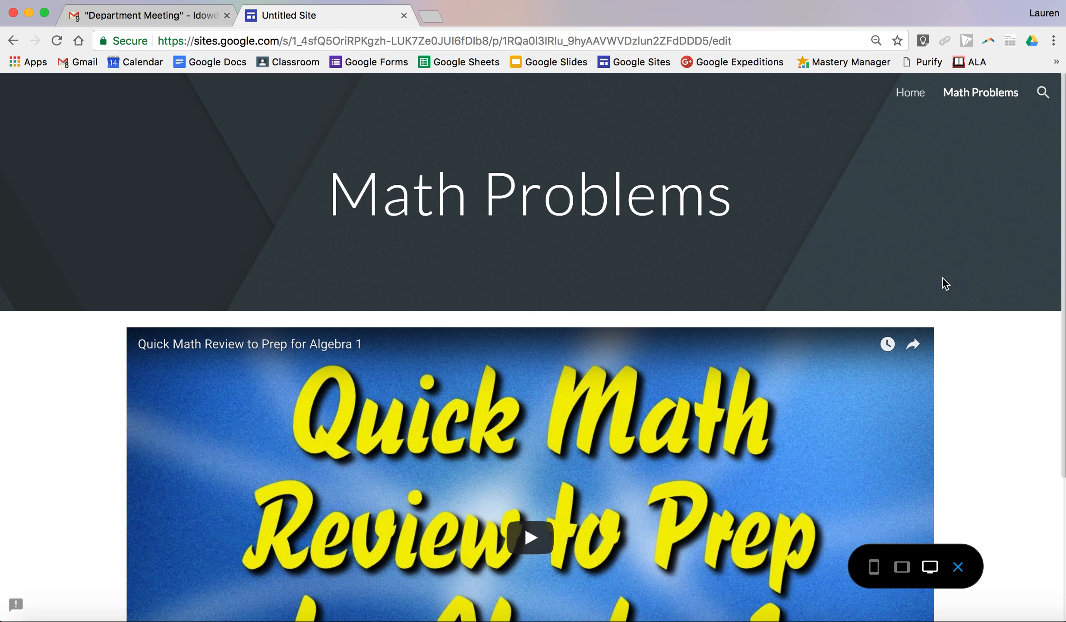
scroll(992, 396, "down", 5)
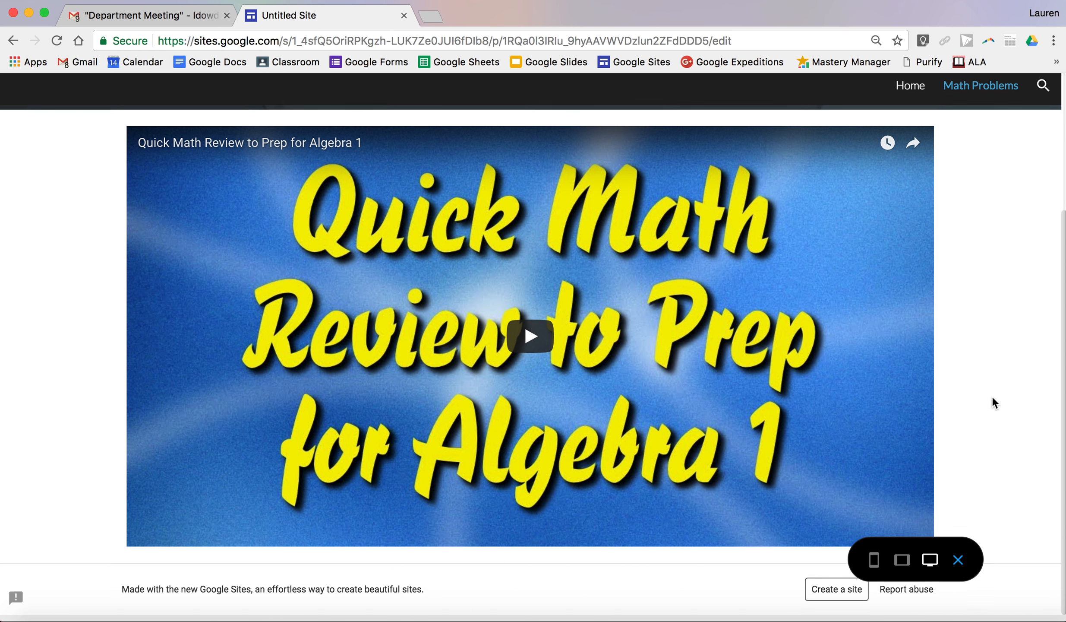
scroll(992, 396, "up", 2)
scroll(992, 396, "left", 2)
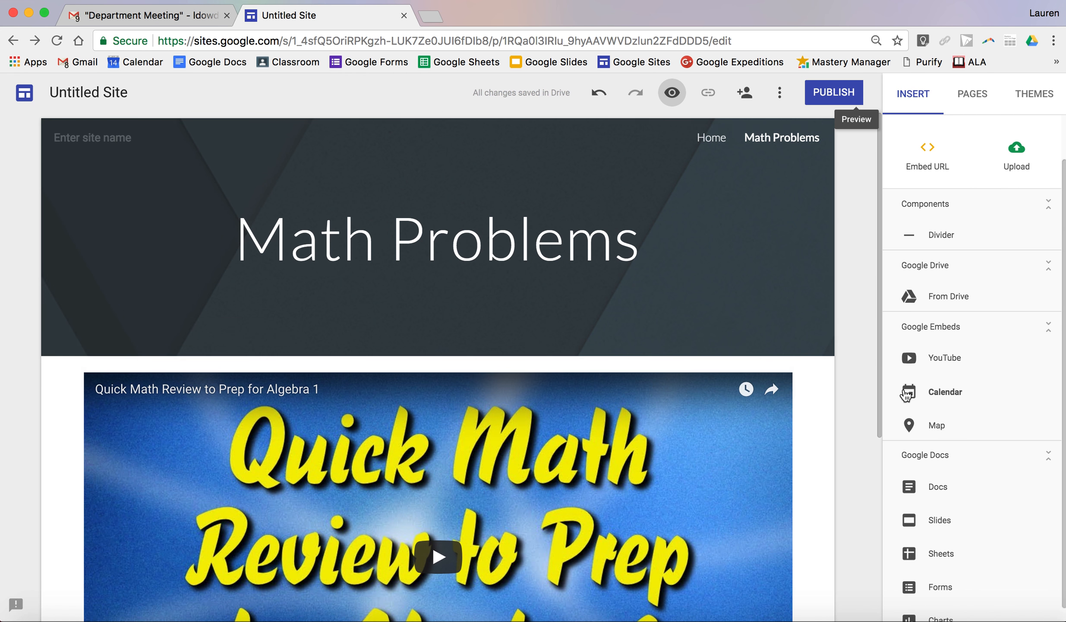
left_click(672, 93)
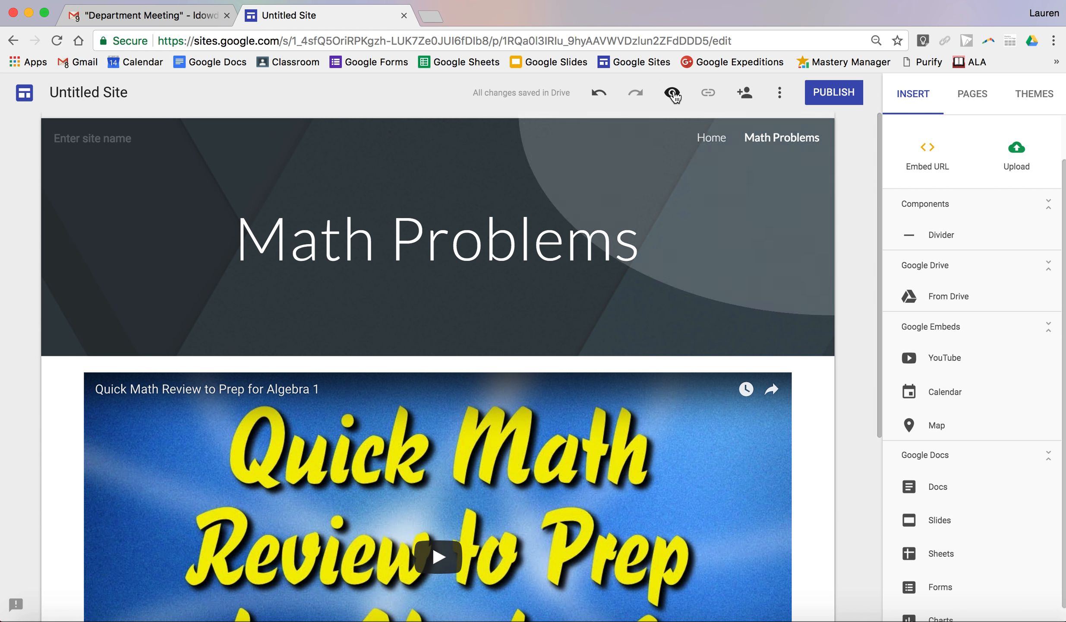
scroll(730, 276, "down", 5)
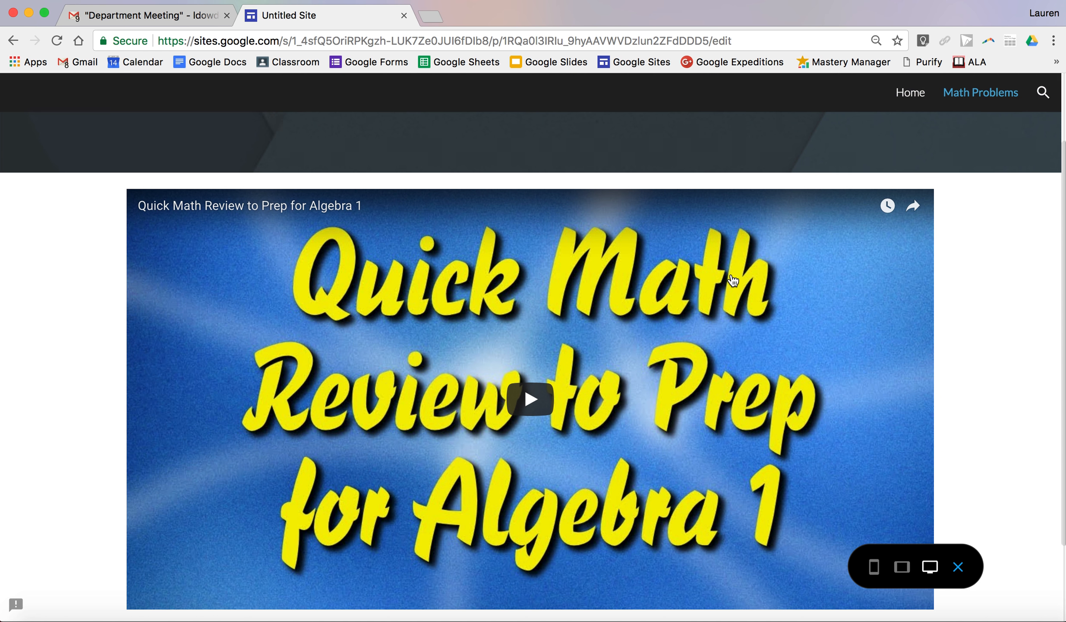
scroll(733, 279, "up", 4)
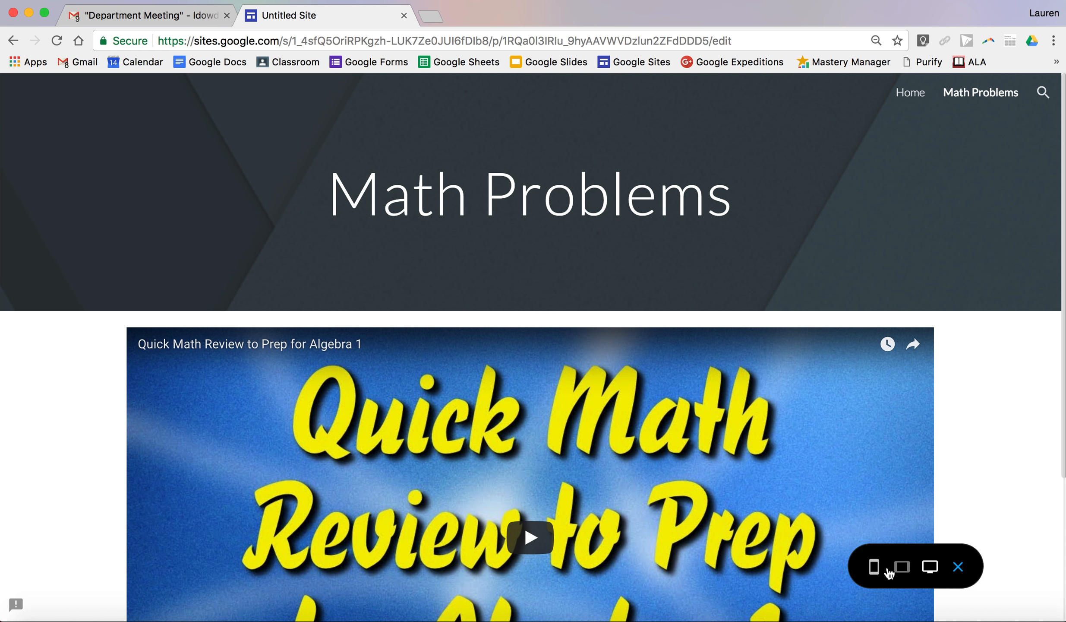
- Preview the site at phone size and go to the Home page through the mobile navigation
left_click(874, 569)
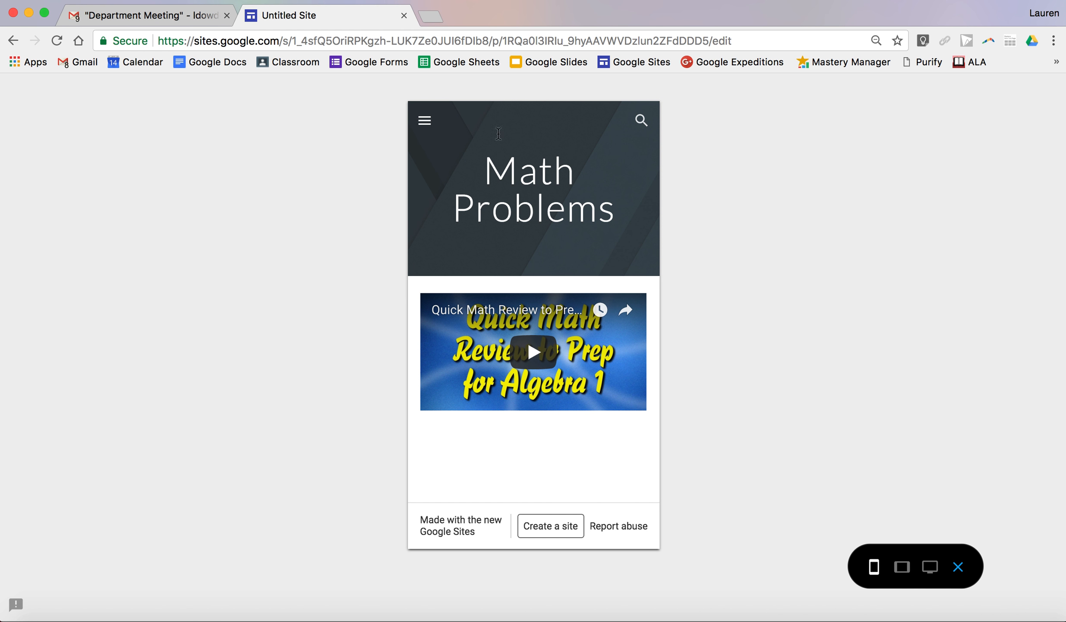
left_click(424, 121)
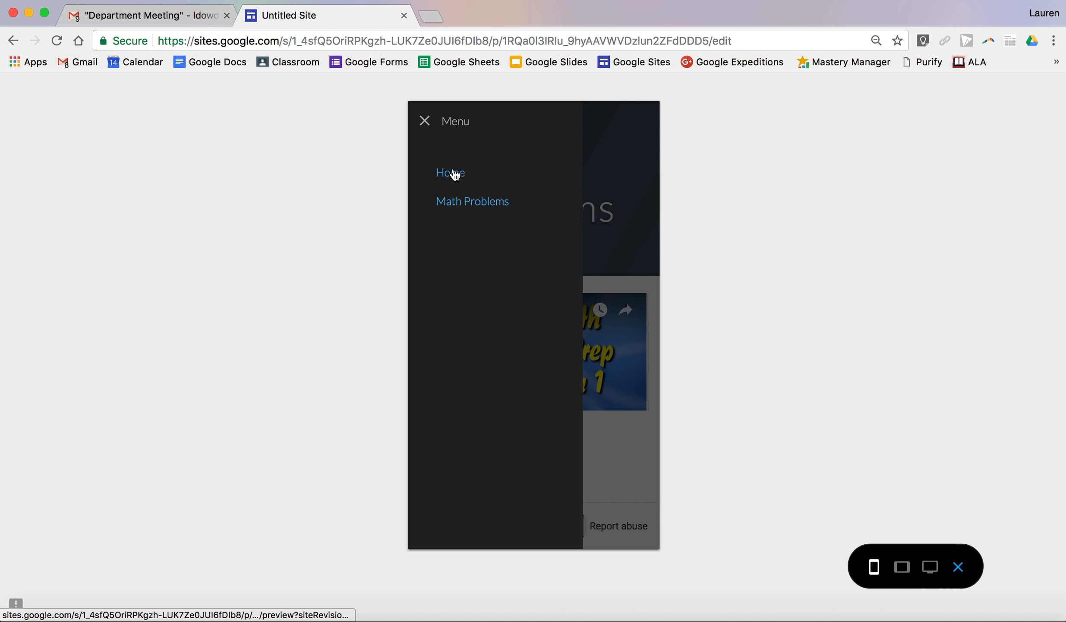
left_click(451, 173)
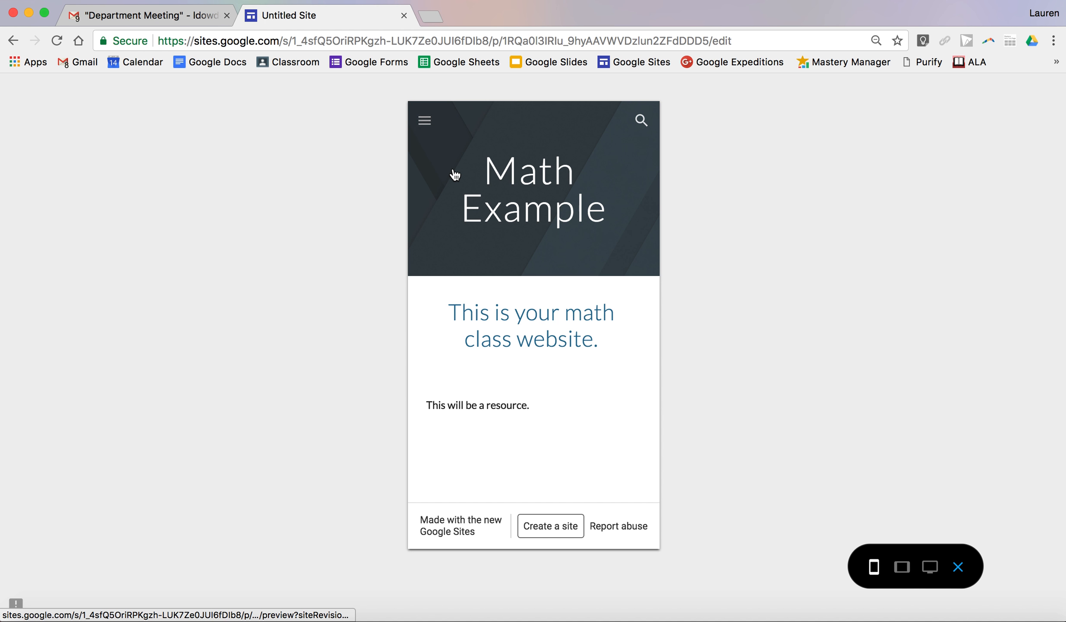
- Preview the site at tablet size, look over the Math Problems page and exit the preview
left_click(905, 567)
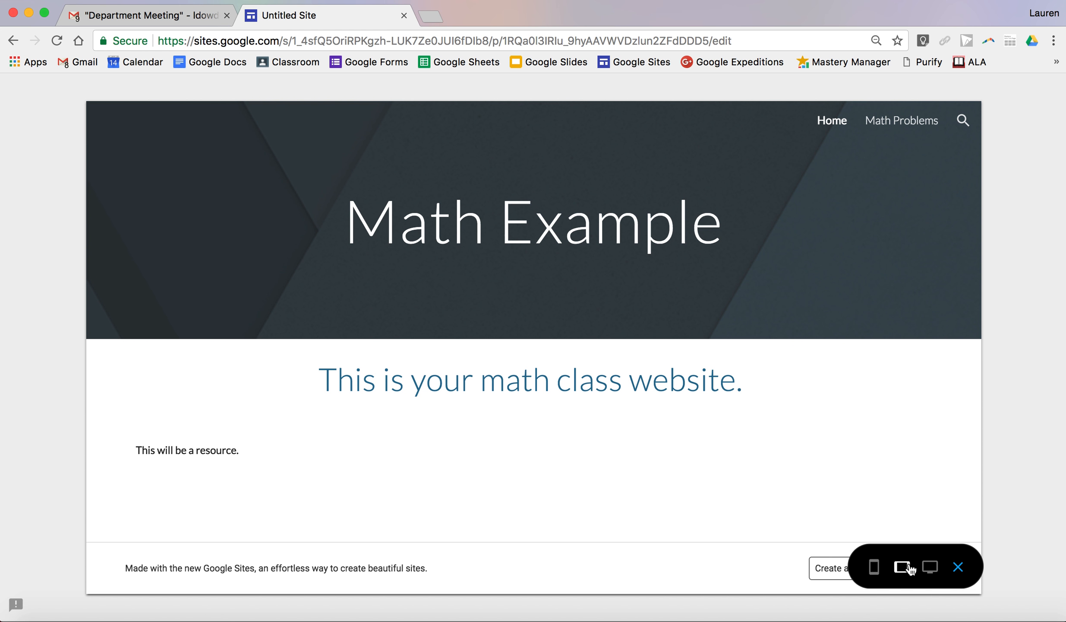
left_click(896, 122)
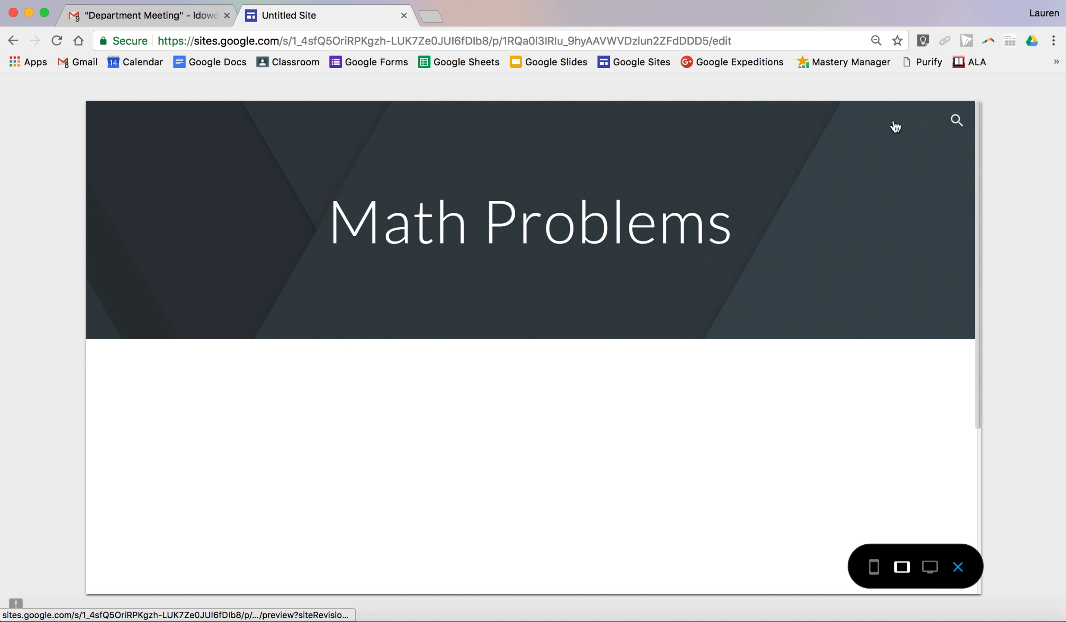
scroll(956, 374, "down", 10)
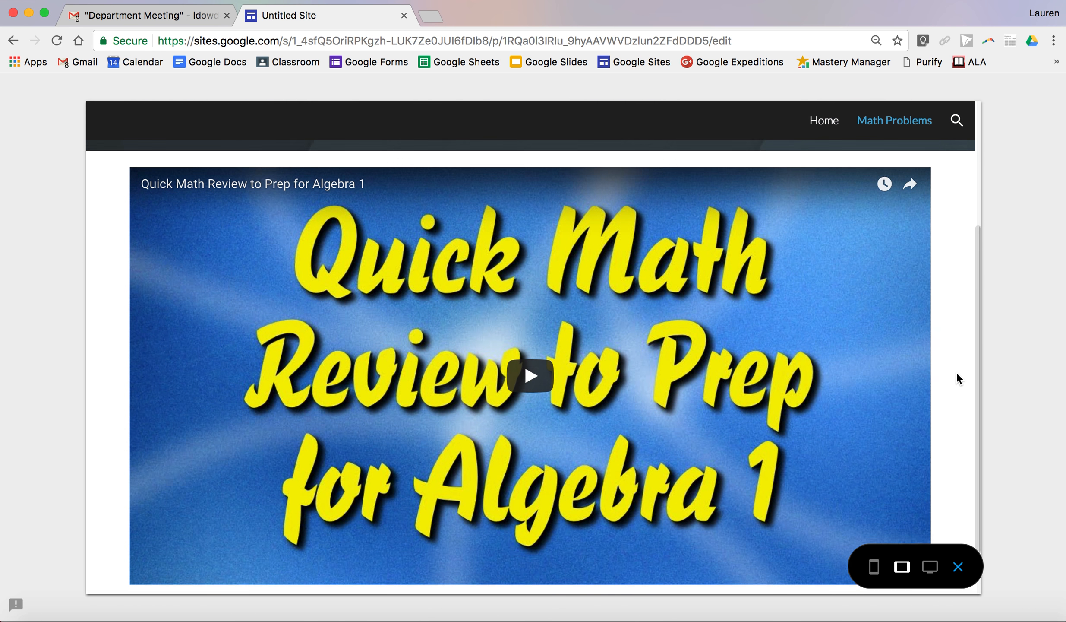
scroll(956, 373, "up", 7)
scroll(956, 375, "up", 3)
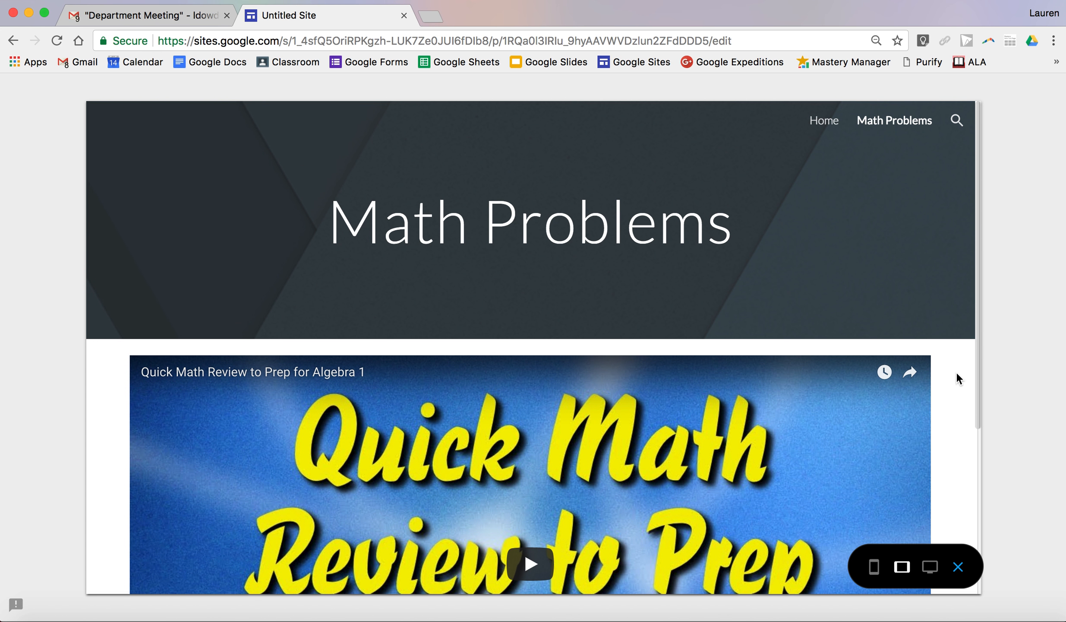
scroll(957, 375, "down", 8)
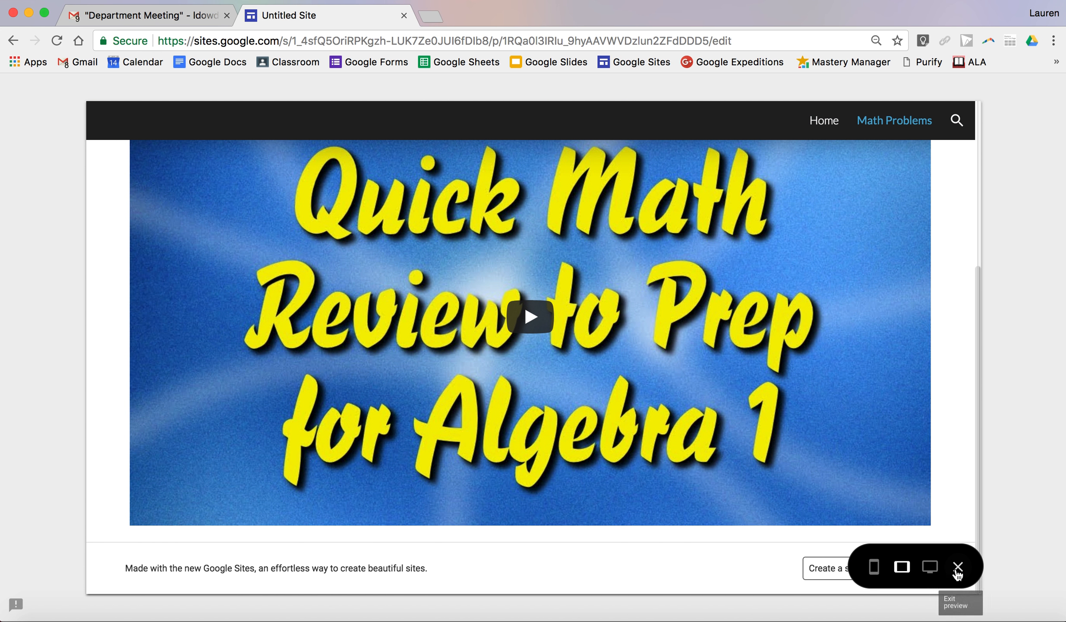
left_click(958, 566)
- Add a text box directly beneath the video in the same section reading "Watch this video tonight!"
scroll(737, 425, "down", 5)
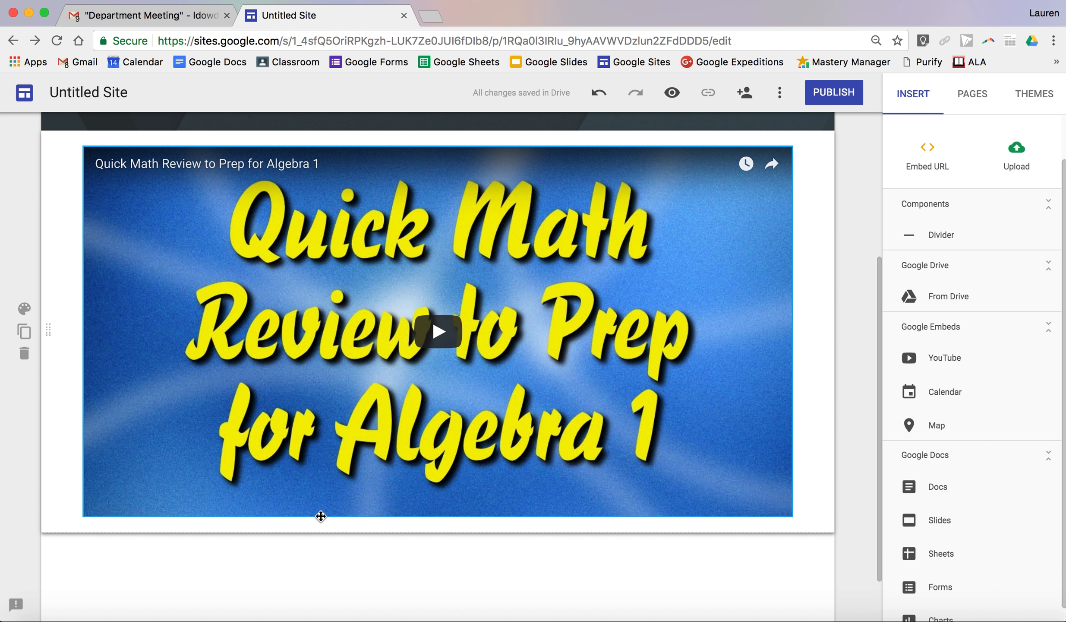
double_click(346, 518)
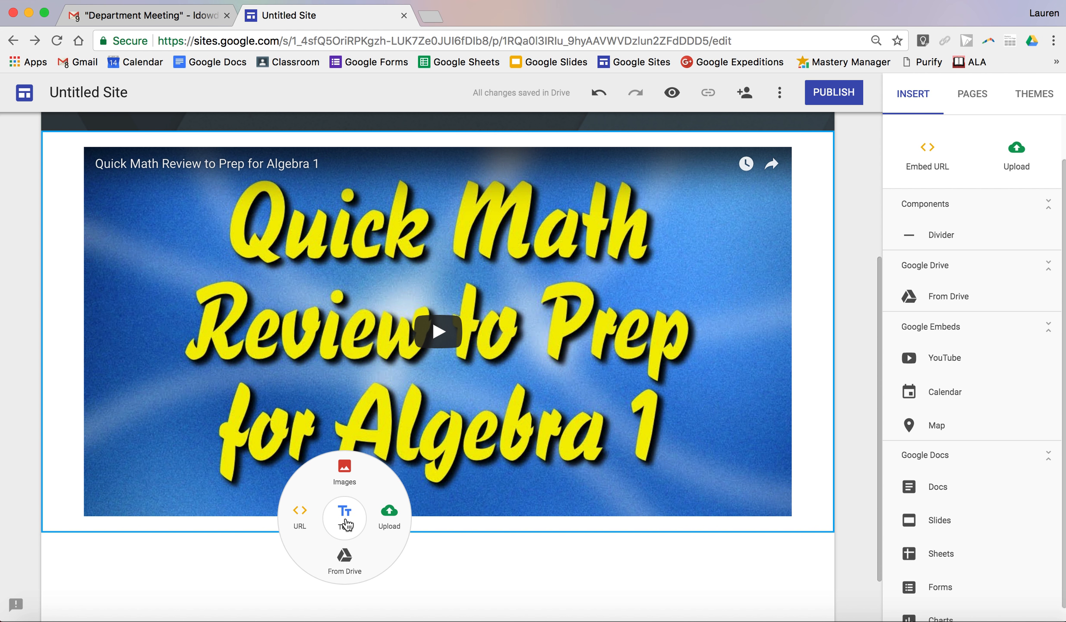
left_click(346, 524)
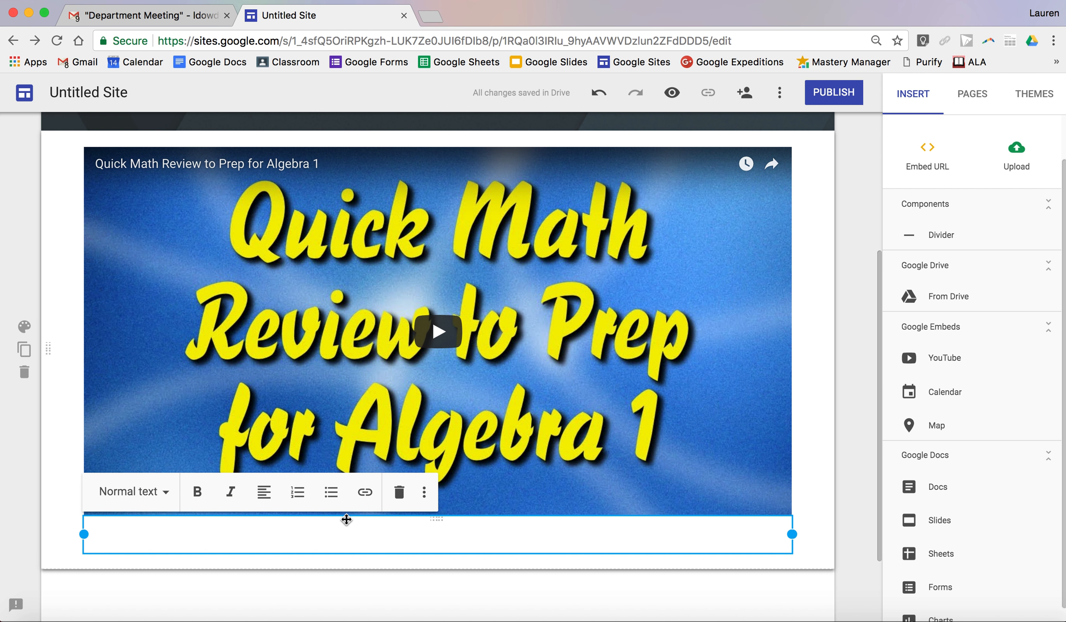
type("Watch this")
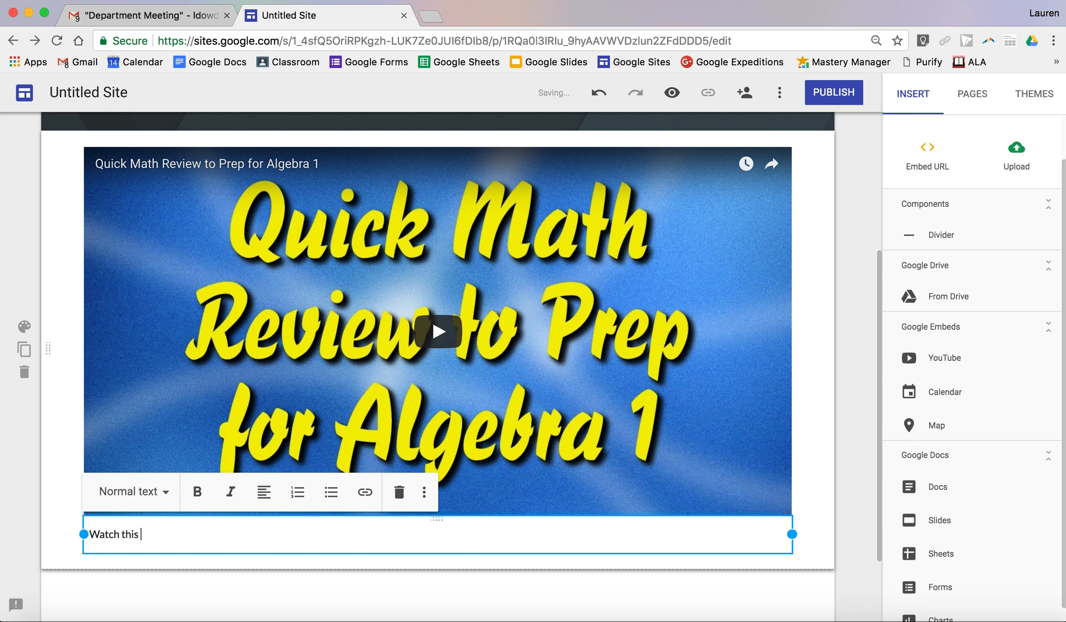
type(" video tonight!")
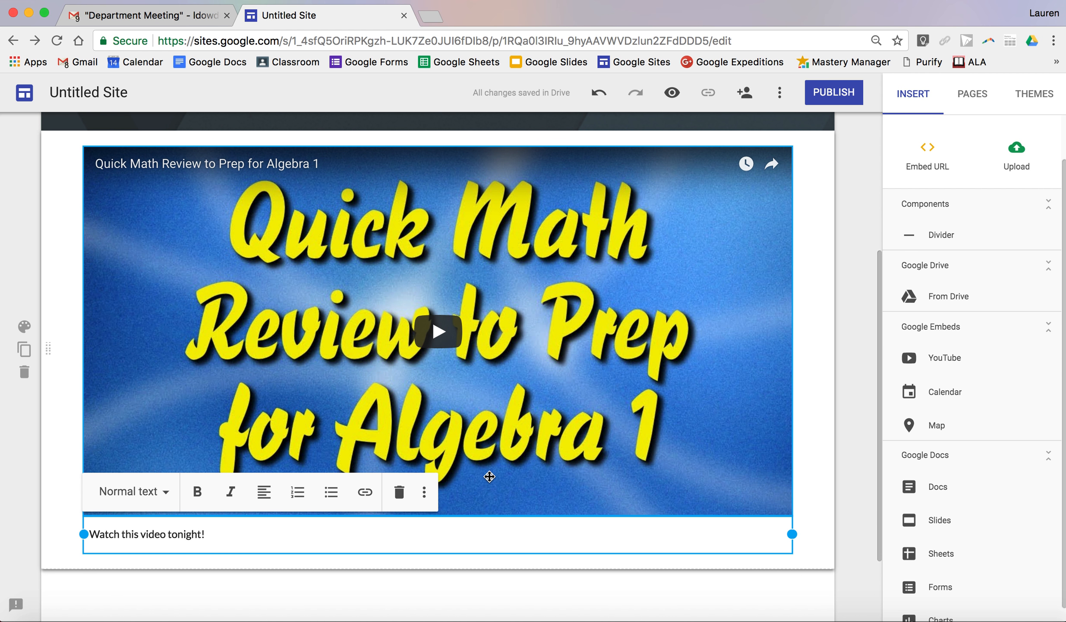
- Center the "Watch this video tonight!" text and give it the Heading style
left_click(263, 491)
left_click(265, 537)
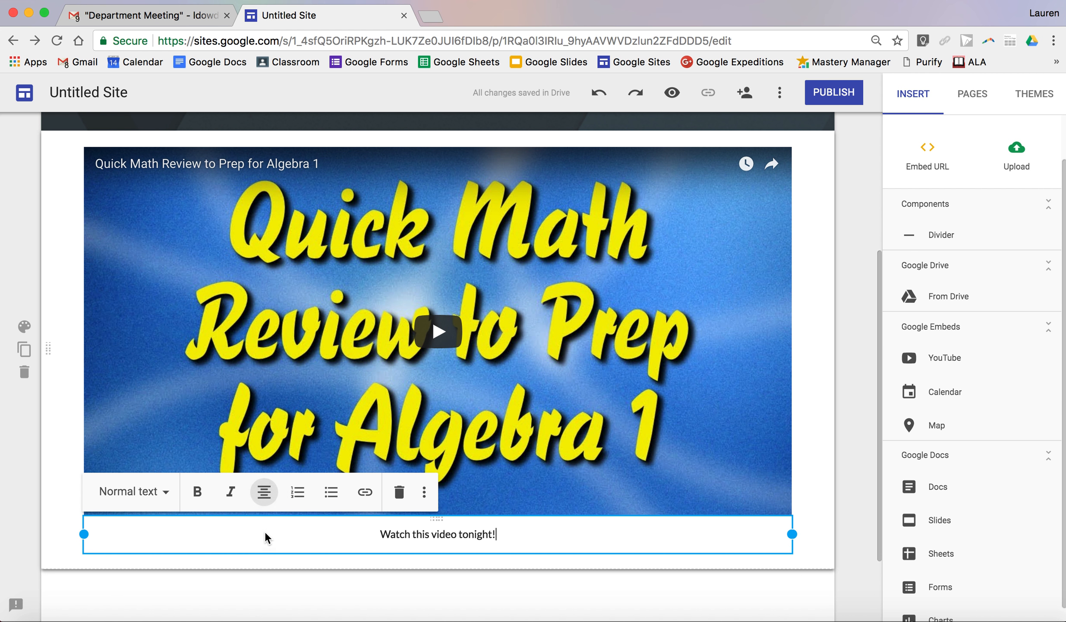
left_click(159, 492)
left_click(139, 569)
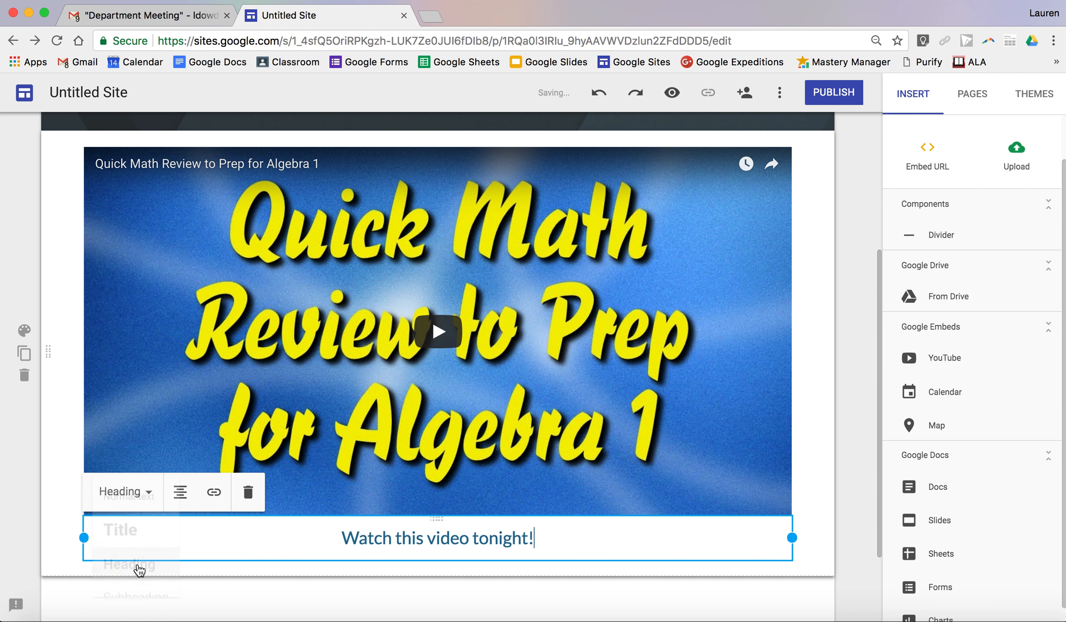
left_click(825, 505)
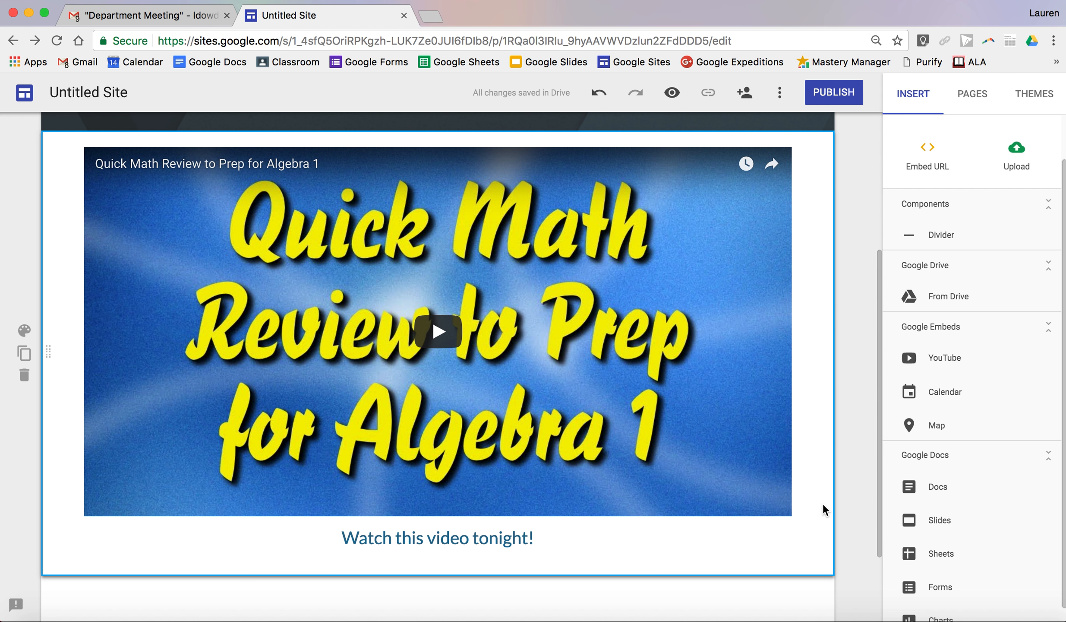
- Add a separate text section below the video section reading "This will be on your test." and delete that section again
scroll(823, 503, "up", 4)
scroll(823, 503, "down", 3)
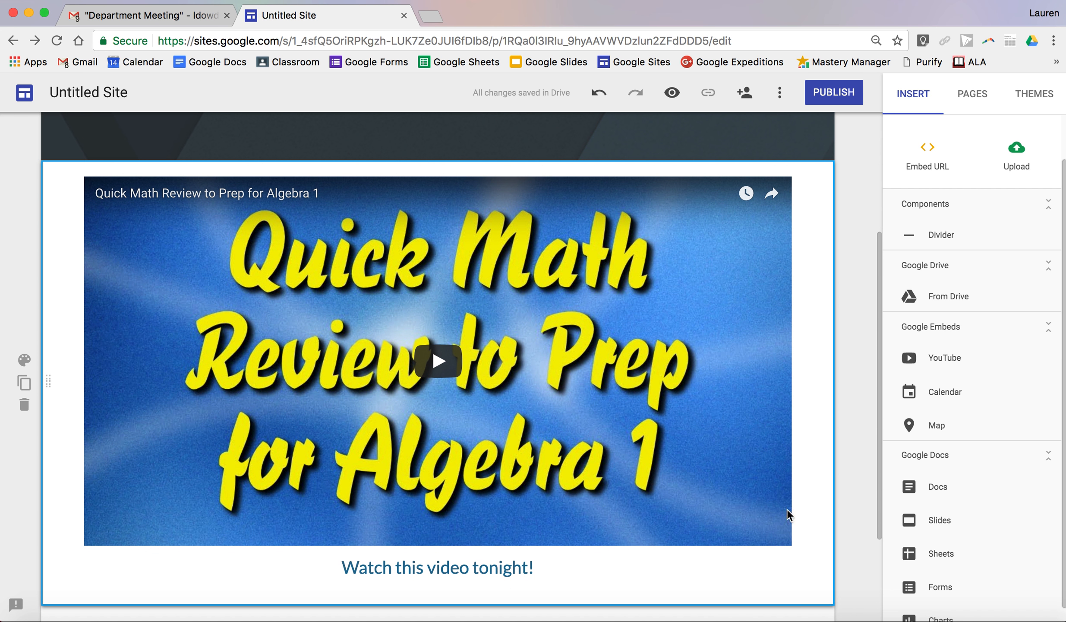
scroll(204, 572, "down", 3)
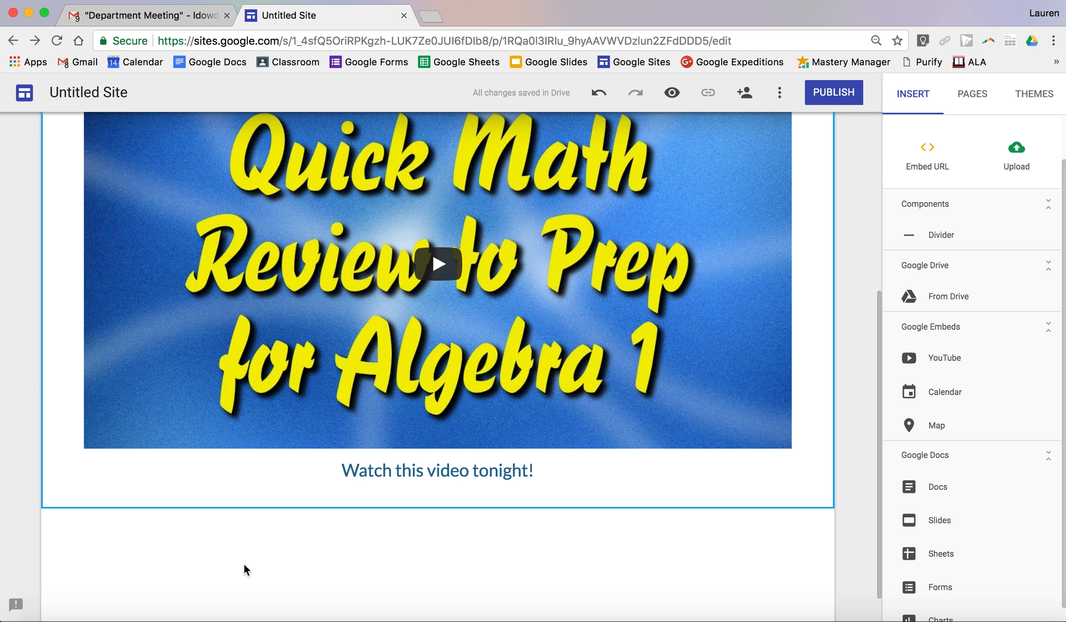
double_click(244, 563)
left_click(244, 561)
type("This")
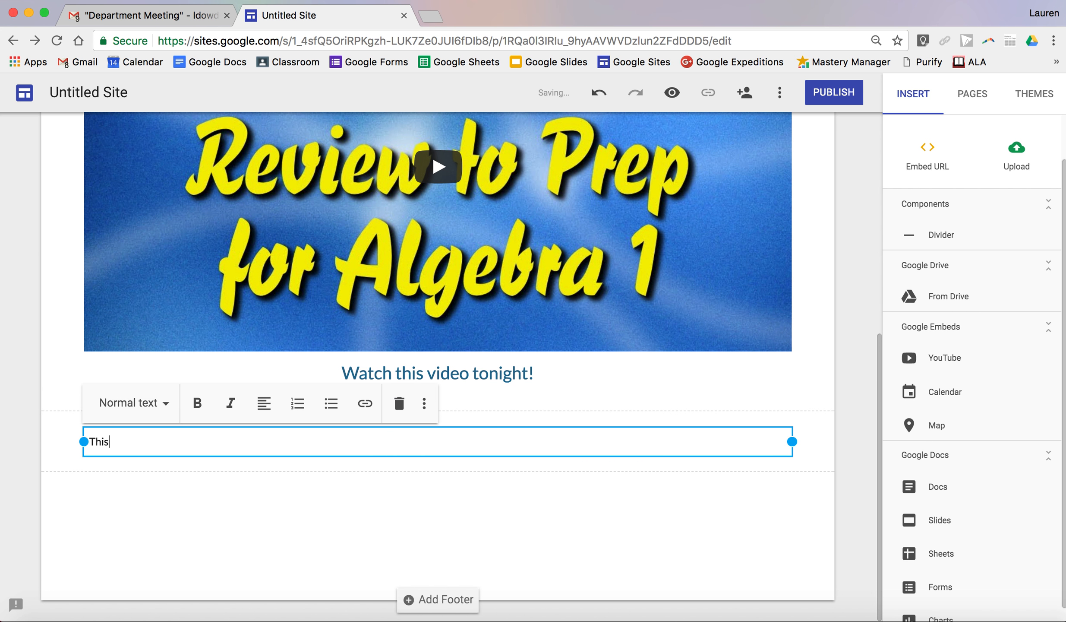
type(" will be on your test.")
left_click(259, 570)
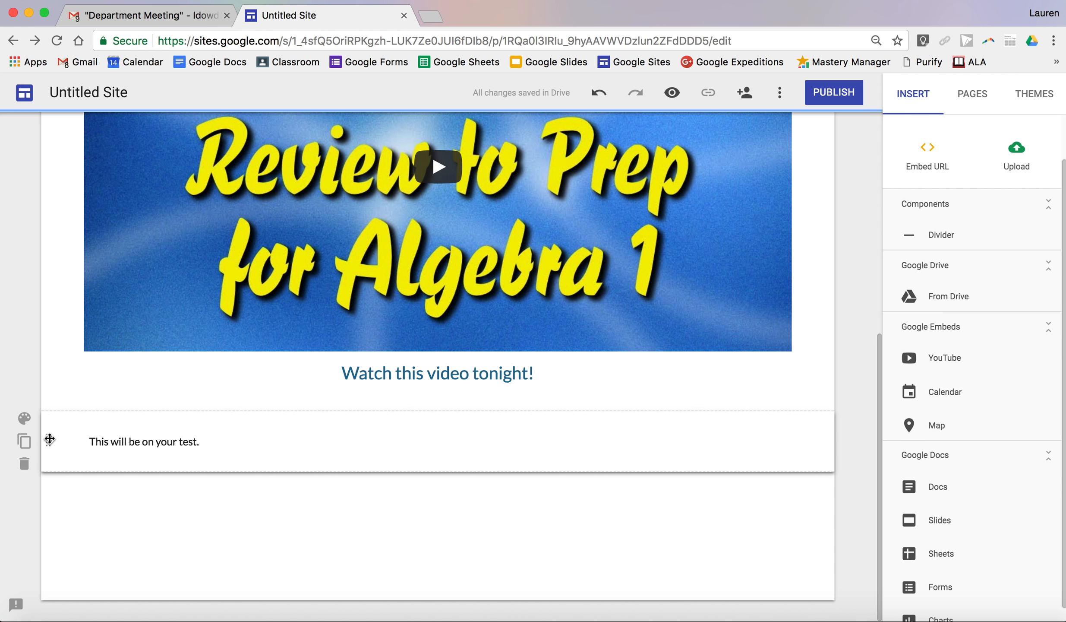
left_click(24, 464)
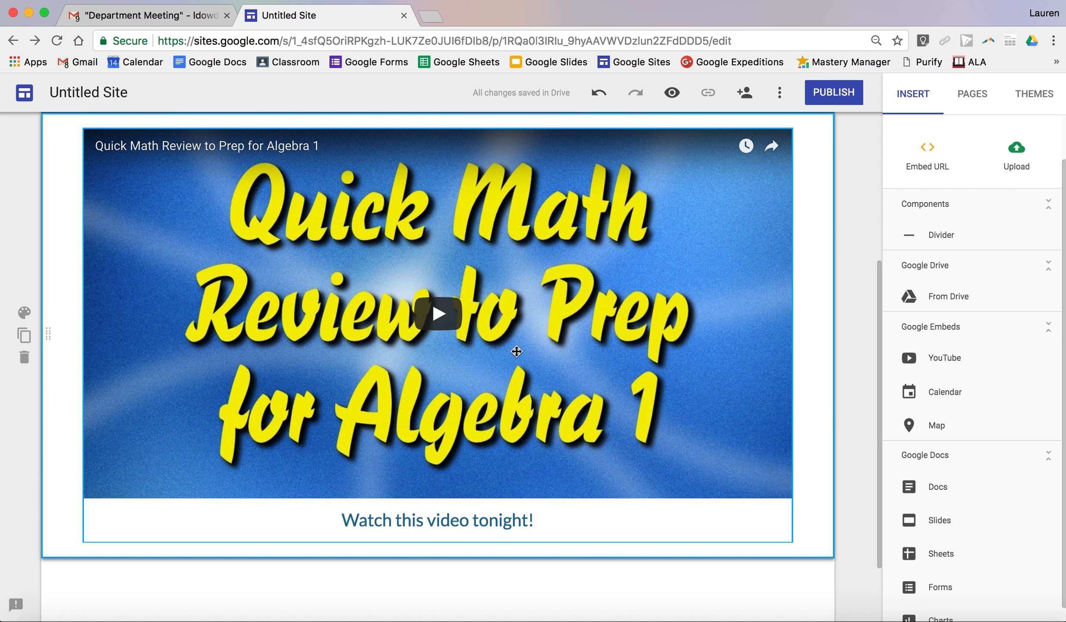
- Switch between the site's Home and Math Problems pages using the site navigation
scroll(659, 298, "up", 5)
scroll(656, 293, "up", 2)
left_click(710, 147)
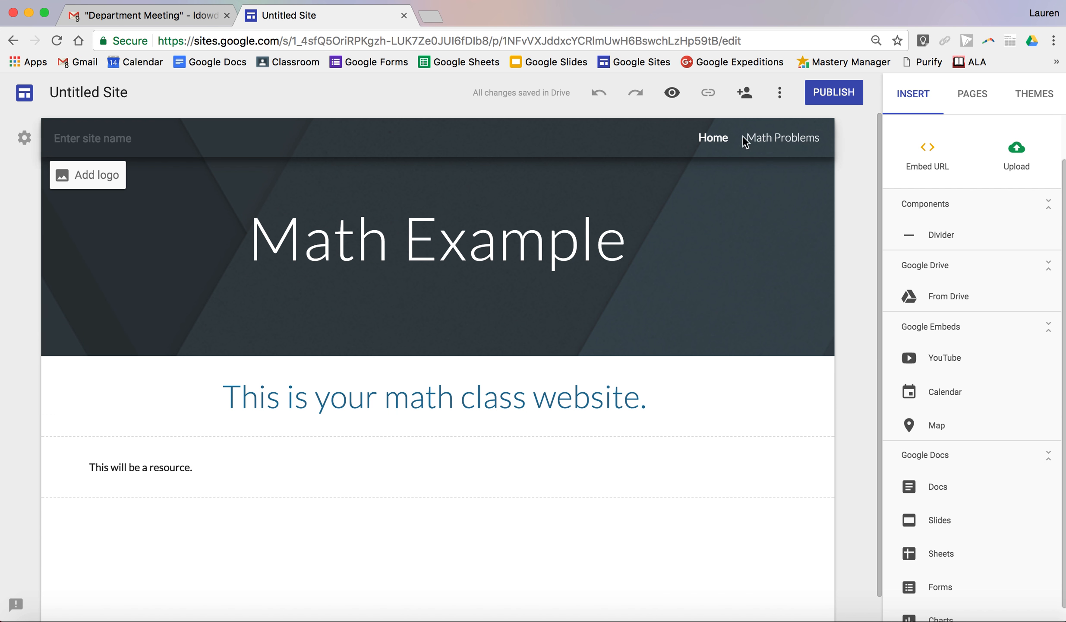
left_click(783, 140)
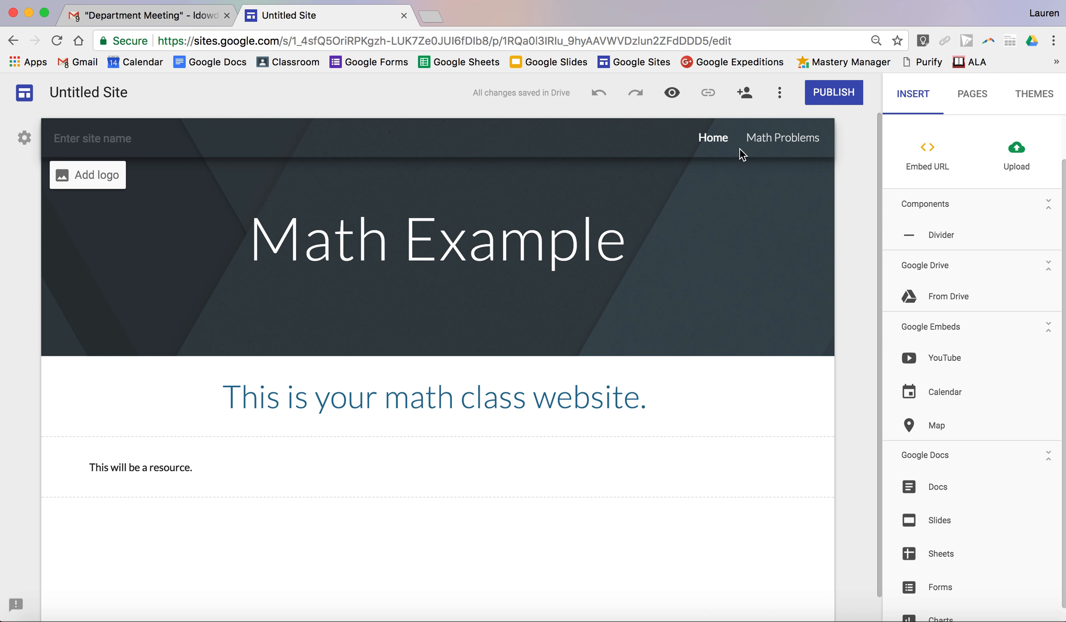
- Apply the Vision theme to the site
left_click(1042, 99)
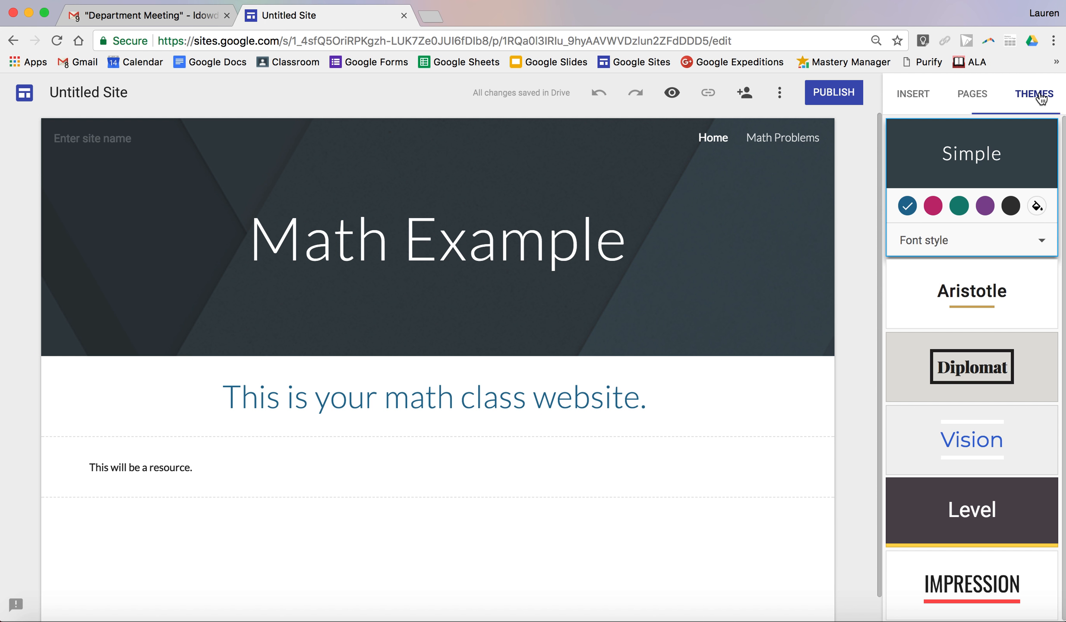
scroll(958, 340, "down", 2)
left_click(952, 433)
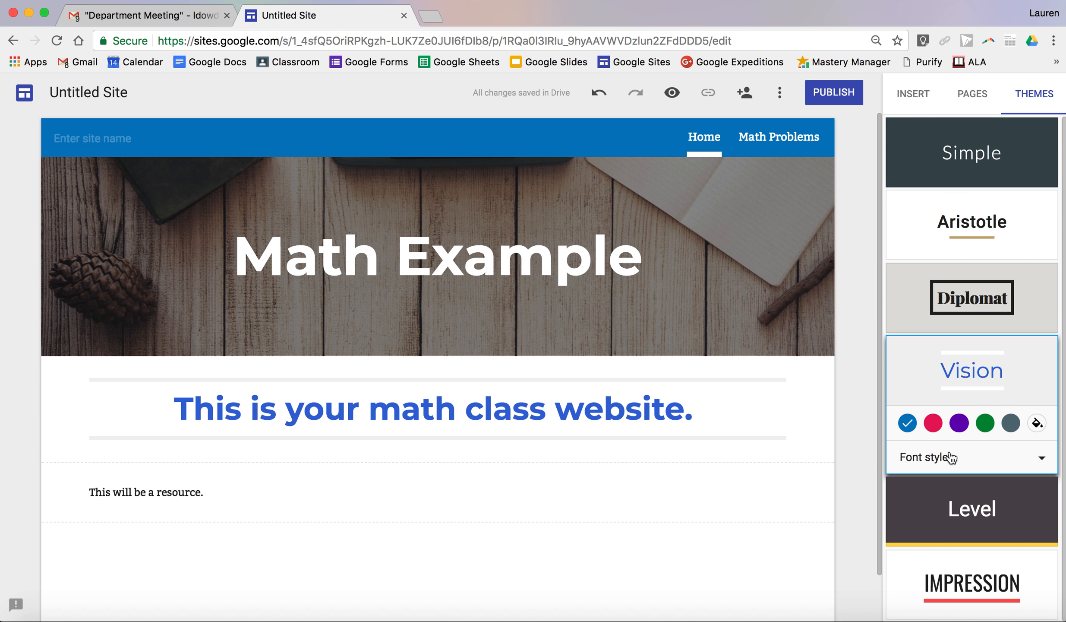
- Try the Level theme on the site and switch to the Impression theme
left_click(951, 506)
left_click(954, 581)
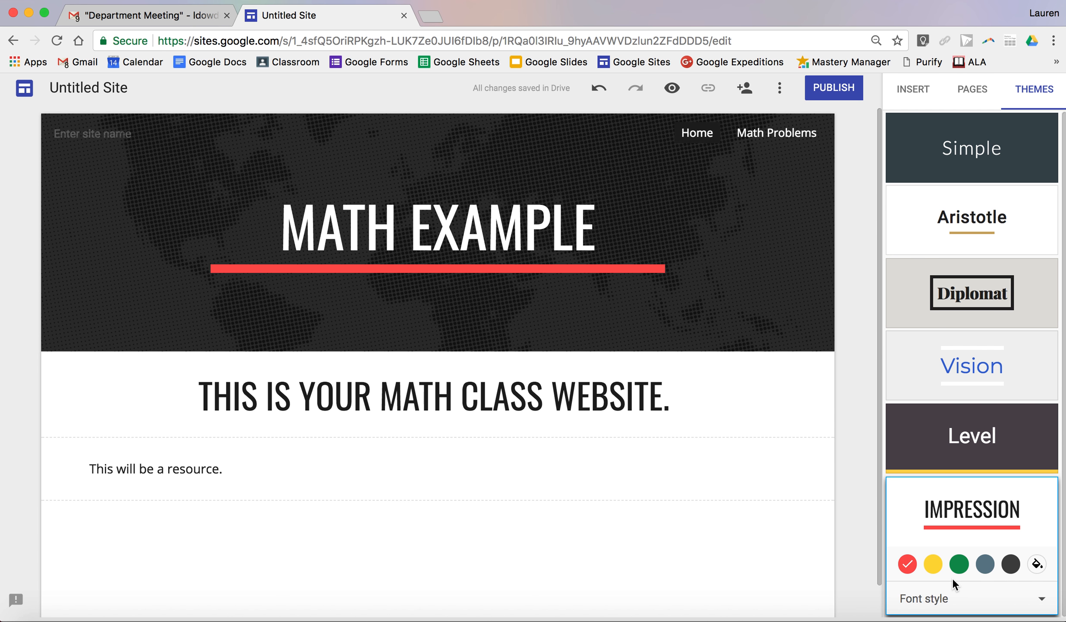
- Replace the Home page's header image with the gallery picture of turquoise sea waves over a sandy beach
mouse_move(281, 302)
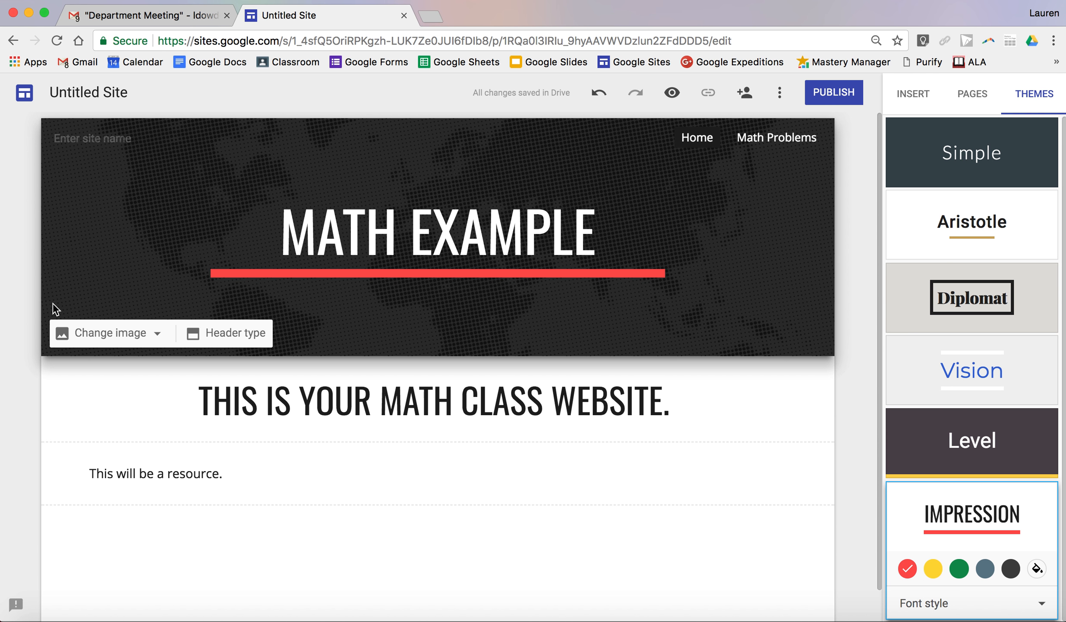
left_click(139, 334)
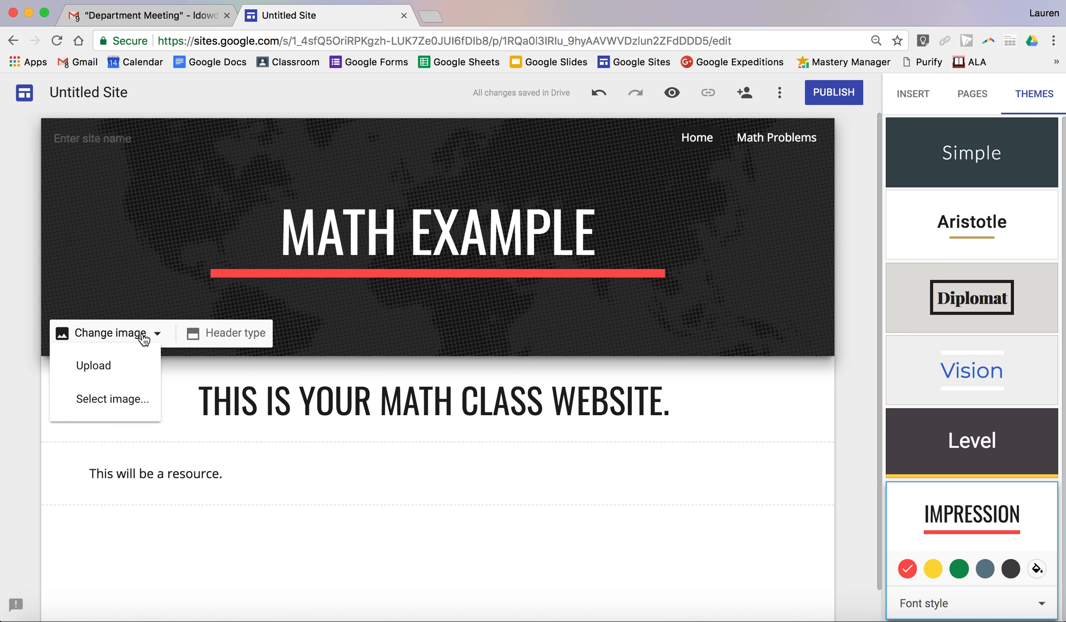
left_click(123, 405)
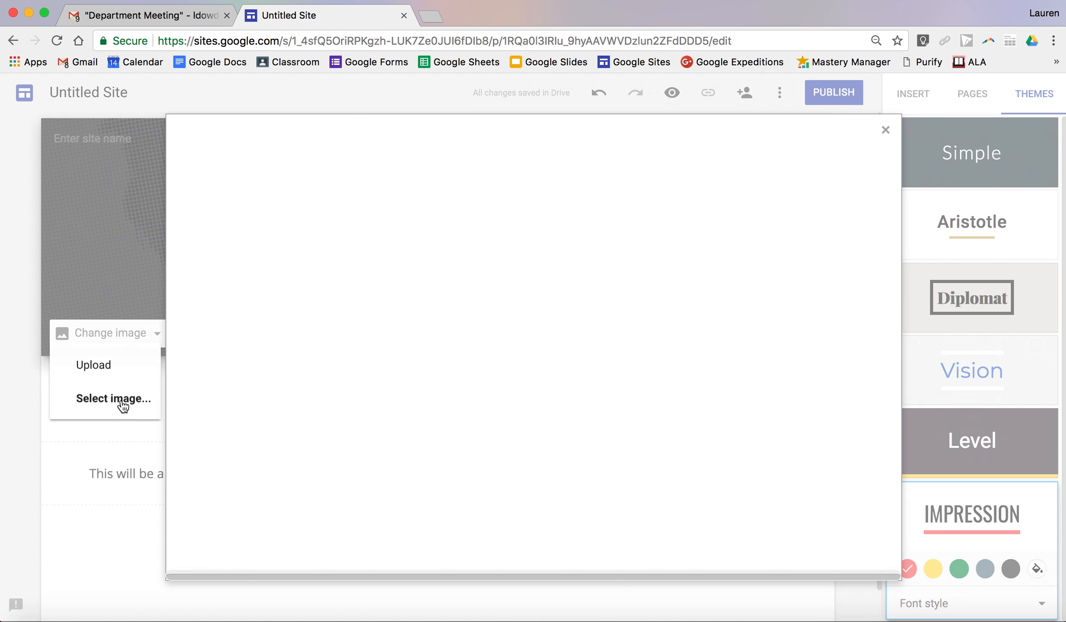
left_click(227, 259)
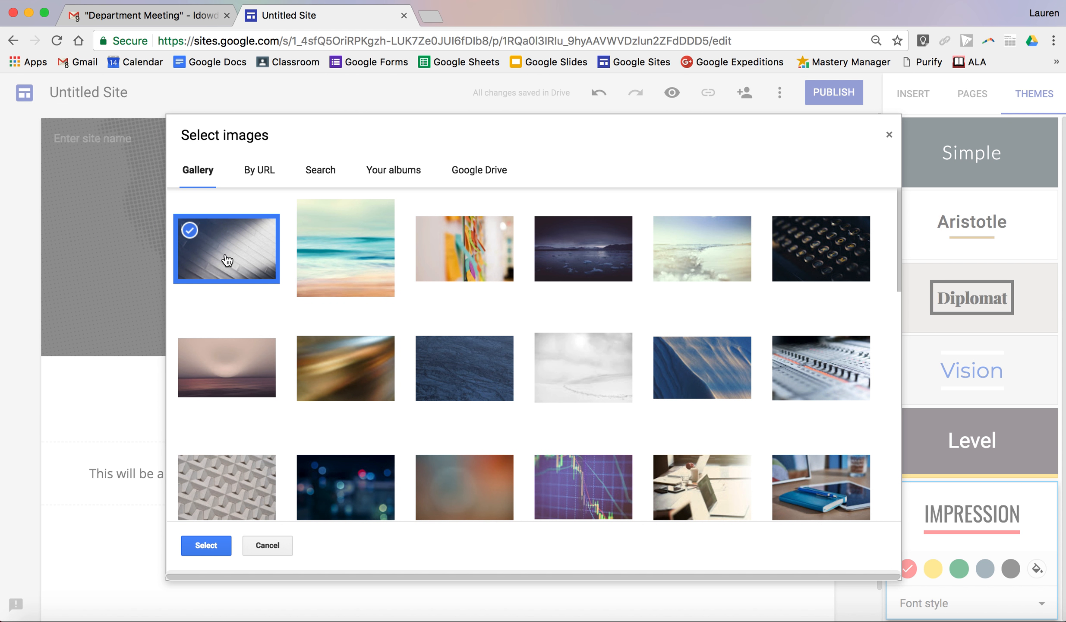
left_click(320, 231)
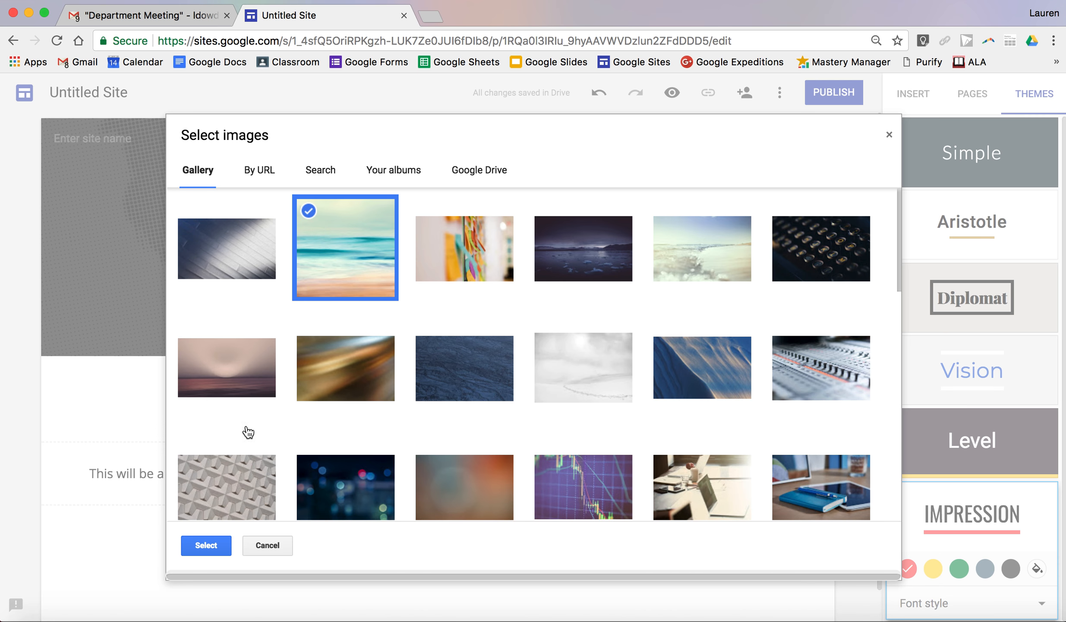
left_click(211, 543)
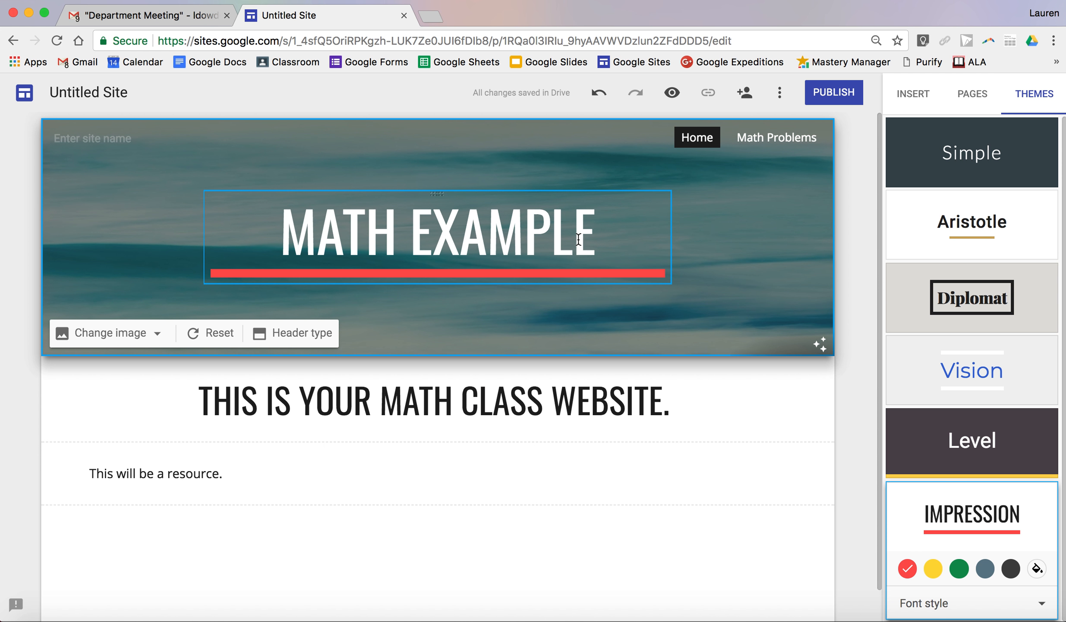
left_click(706, 388)
scroll(708, 391, "down", 2)
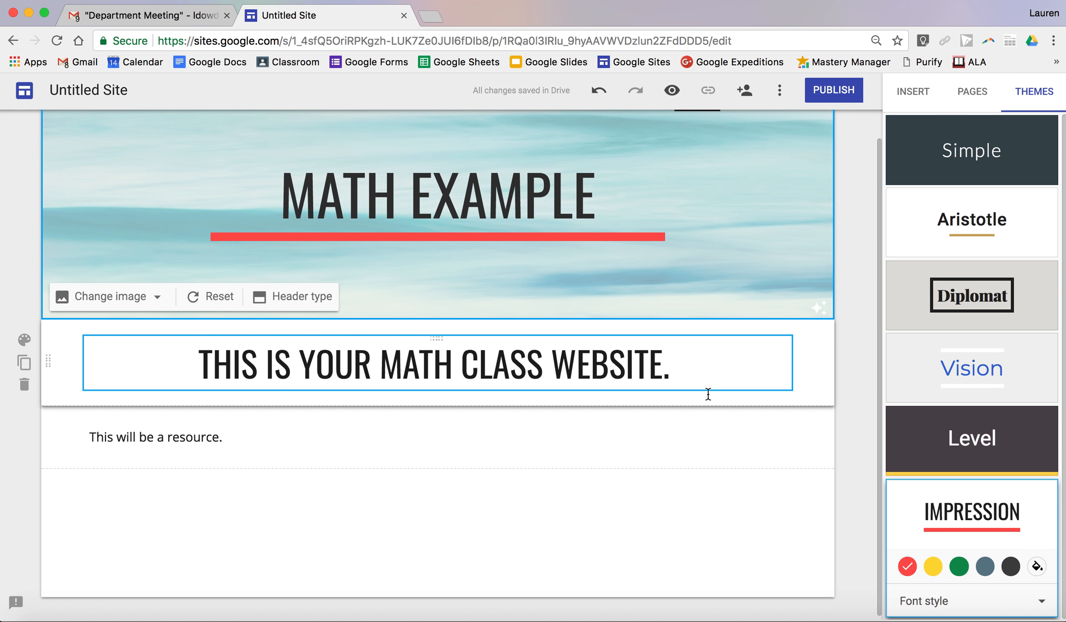
scroll(708, 393, "up", 2)
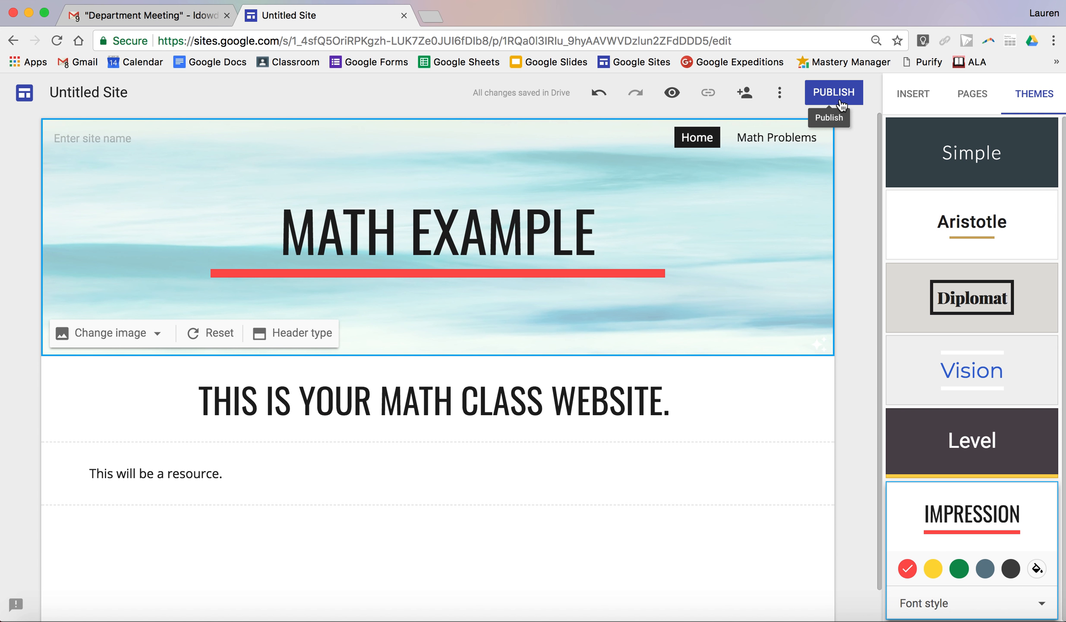
- Publish the site with the web address ending "math-example"
left_click(834, 92)
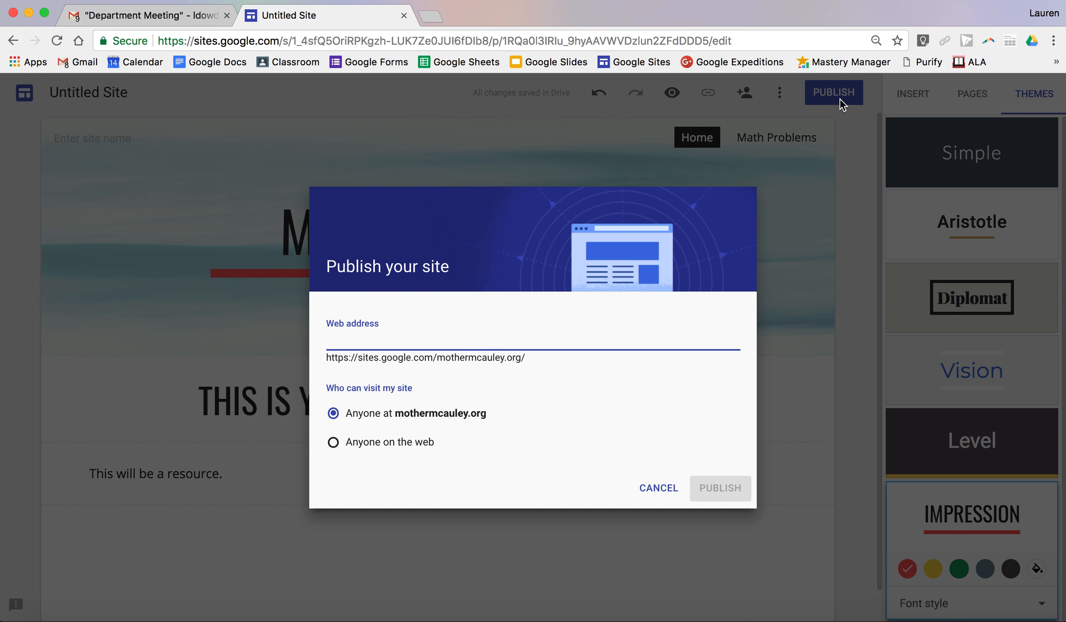
type("math-example")
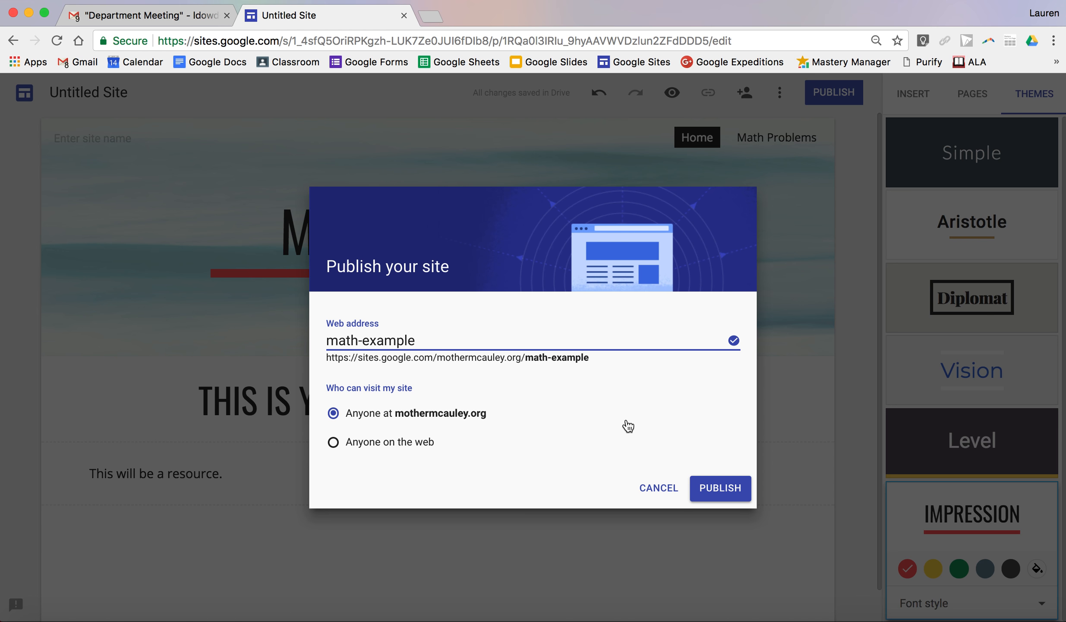
left_click(719, 487)
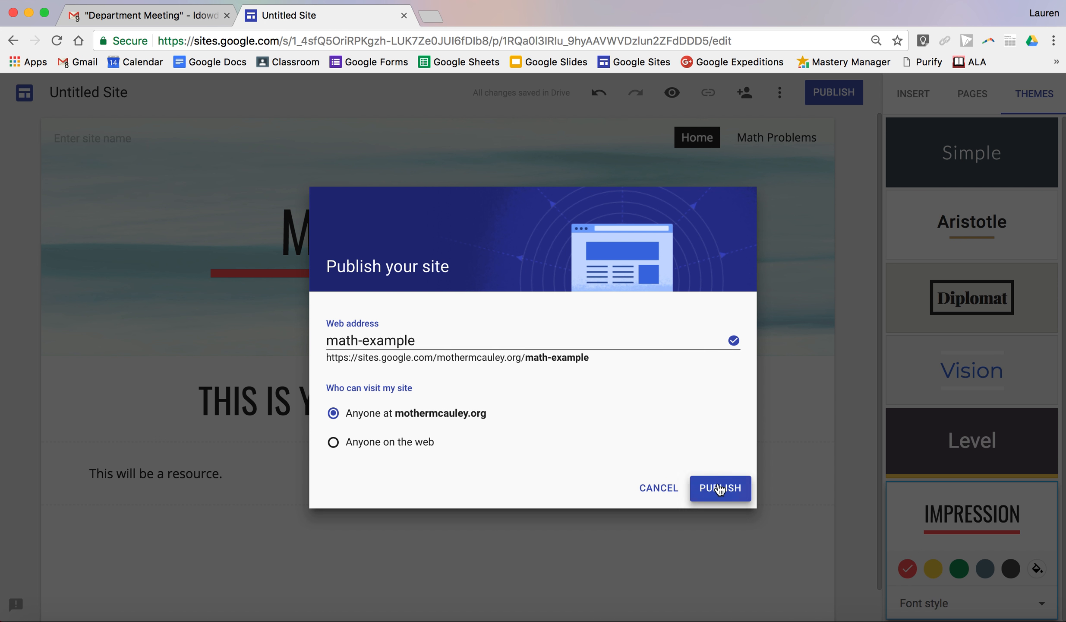